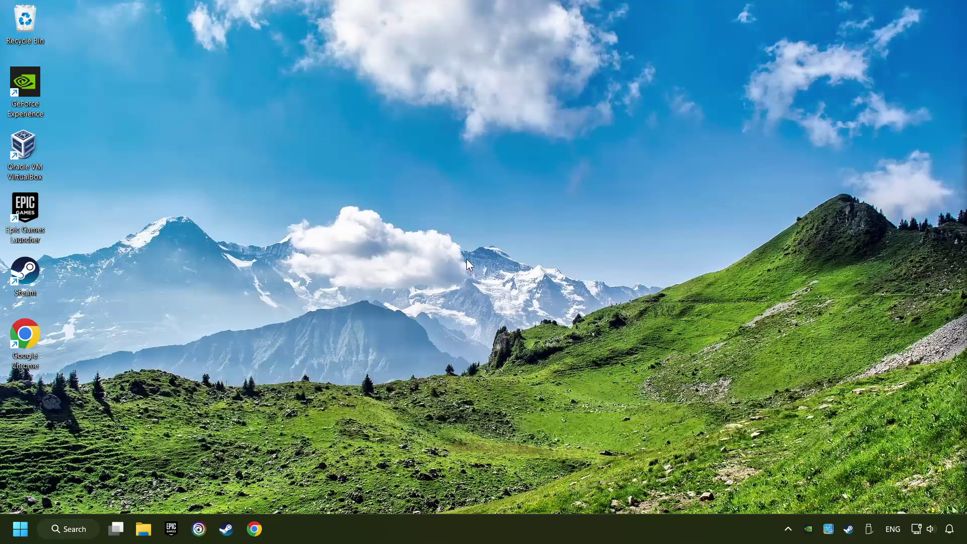
Step: Search the taskbar for 'device manager' to open Device Manager
{"action": "left_click", "coordinate": [66, 532]}
{"action": "type", "text": "device Managerevic"}
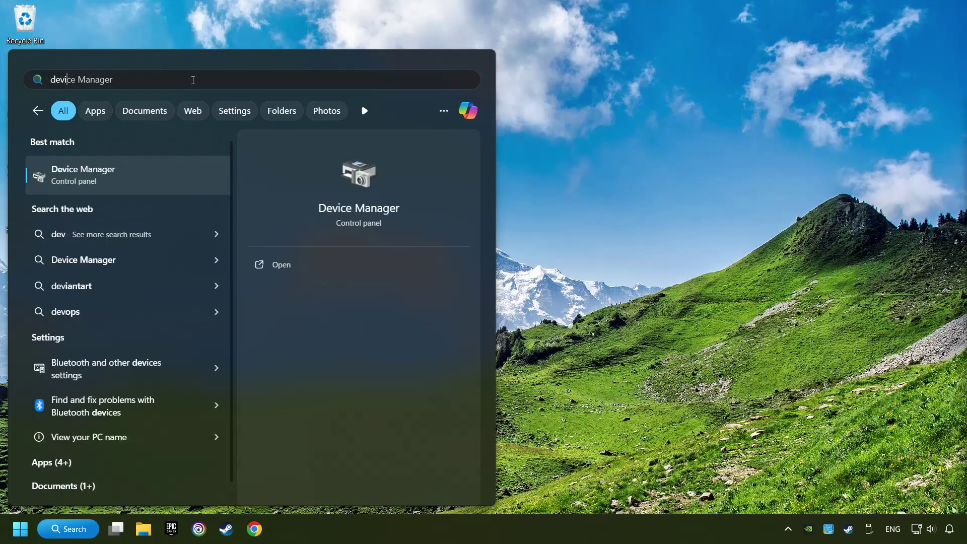
{"action": "type", "text": "e manager"}
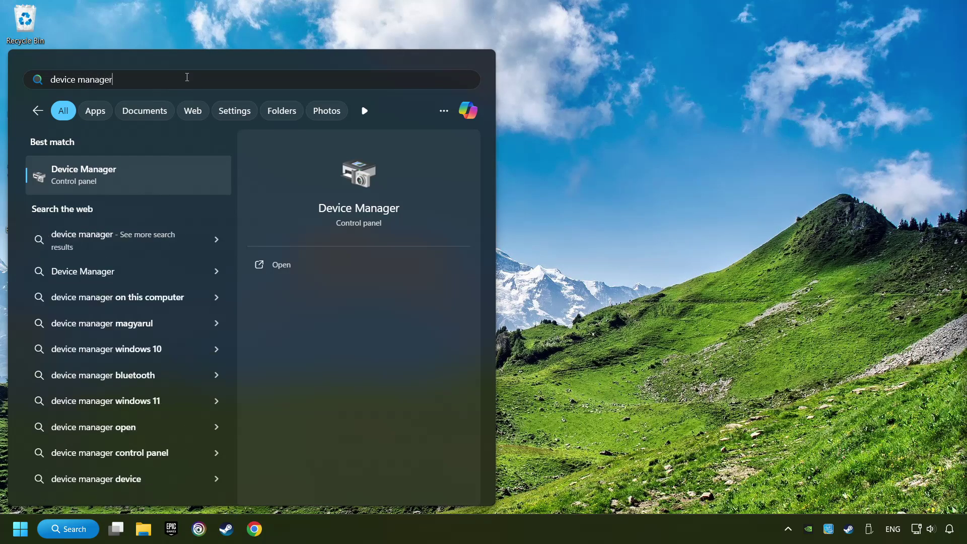
Step: Auto-search for a newer GeForce GTX 1050 Ti driver, find the best one already installed, then close Device Manager
{"action": "left_click", "coordinate": [200, 182]}
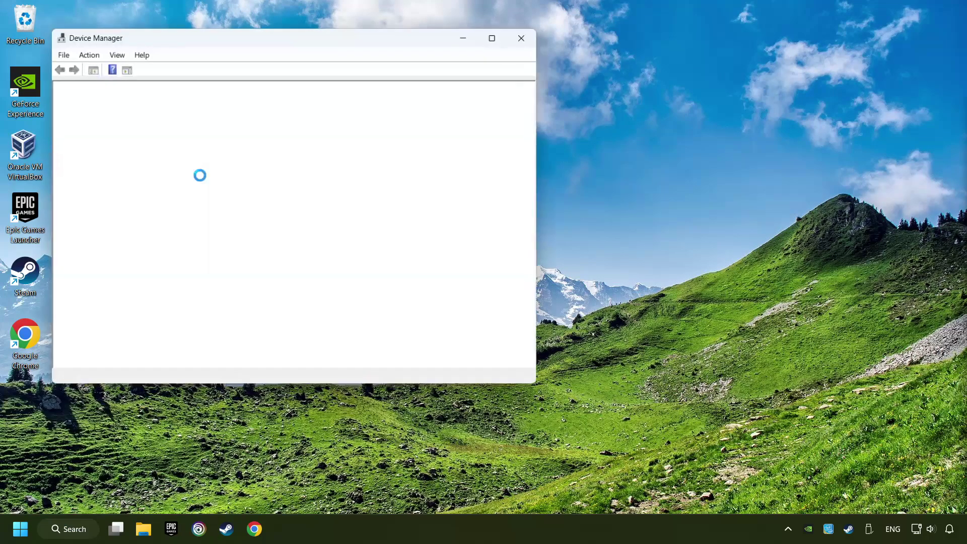
{"action": "left_click_drag", "start_coordinate": [272, 44], "coordinate": [429, 103]}
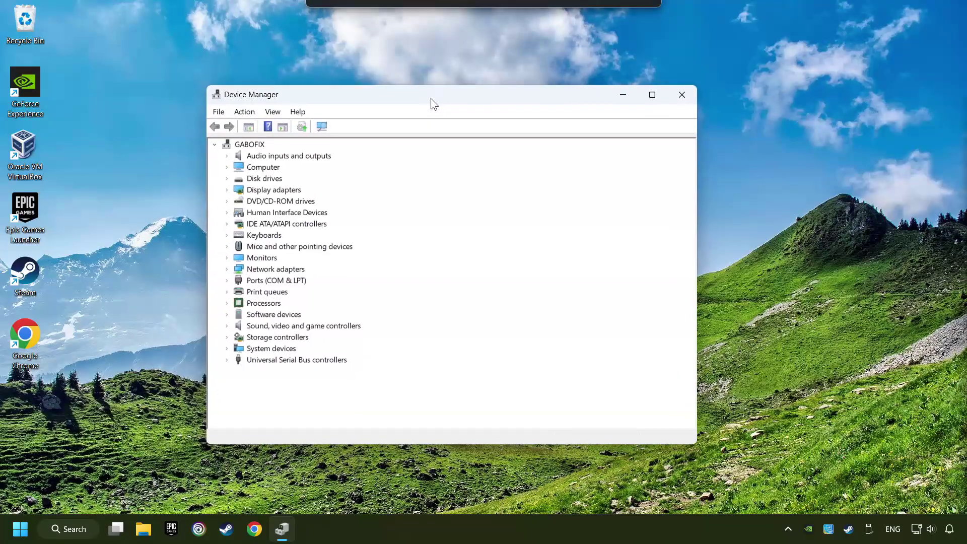
{"action": "left_click", "coordinate": [240, 192]}
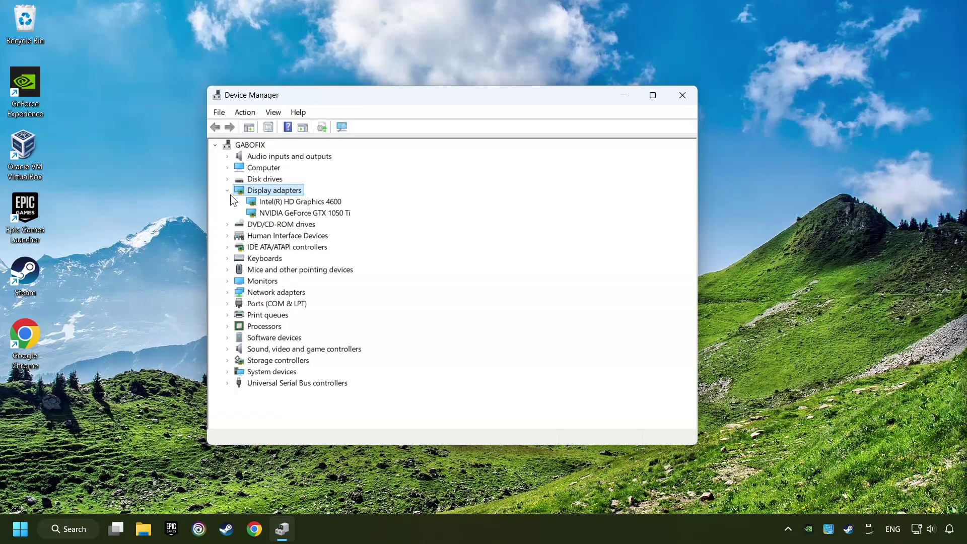
{"action": "left_click", "coordinate": [348, 214]}
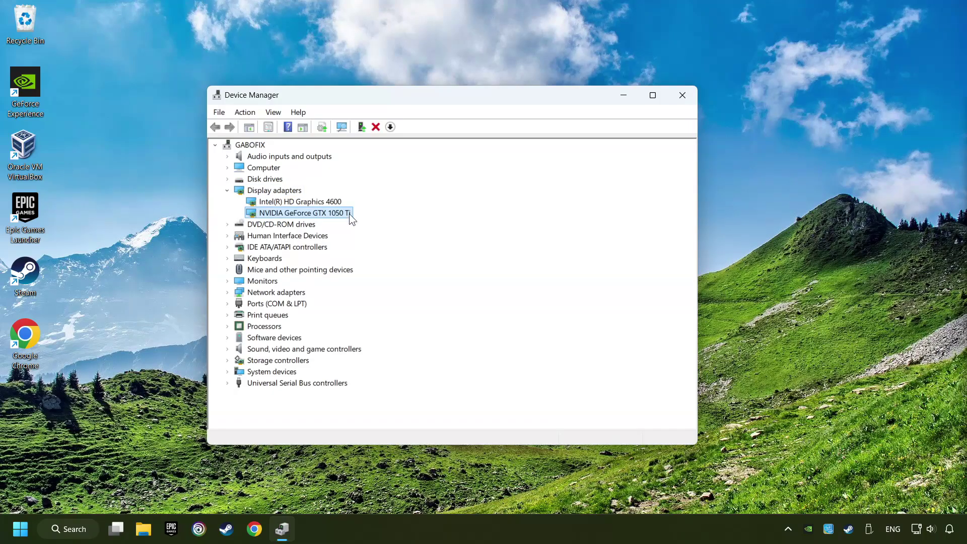
{"action": "right_click", "coordinate": [301, 212]}
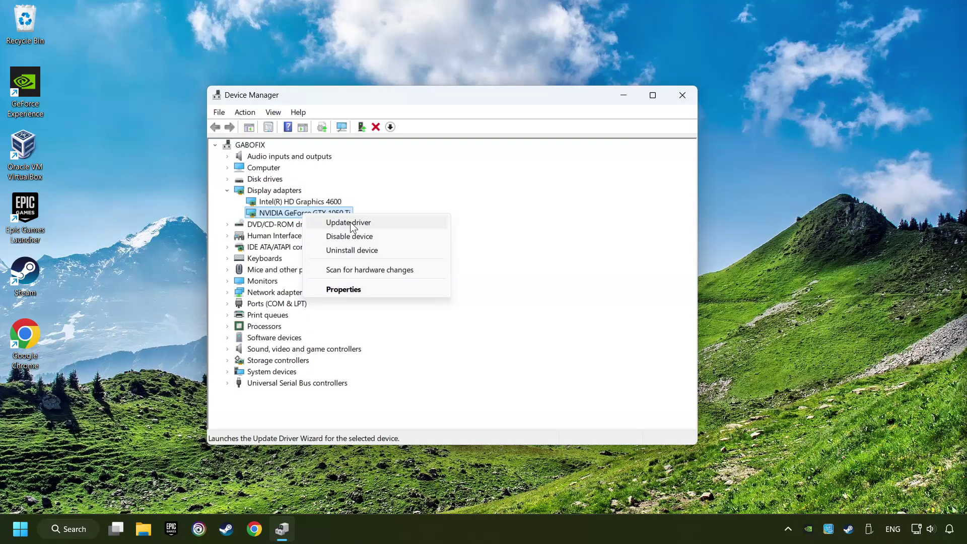
{"action": "left_click", "coordinate": [387, 222]}
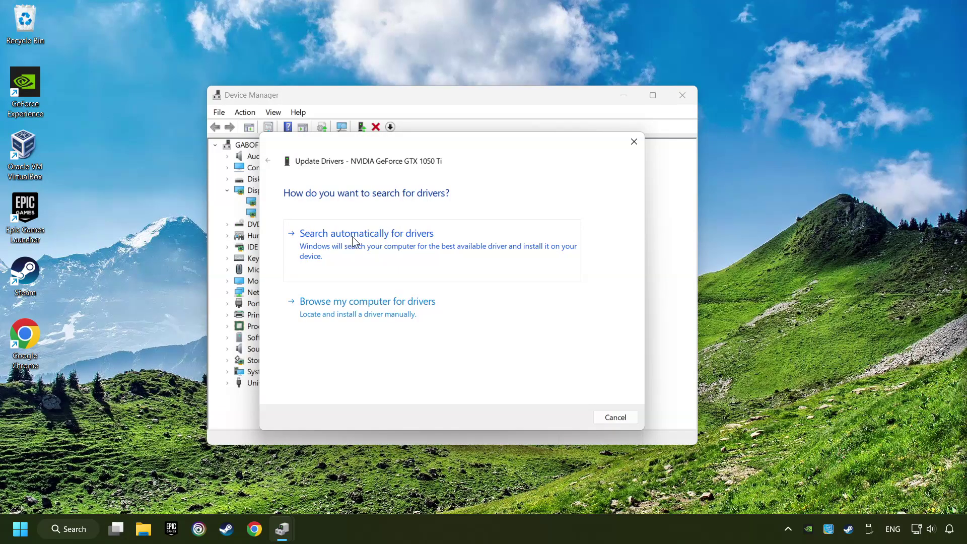
{"action": "left_click", "coordinate": [377, 239]}
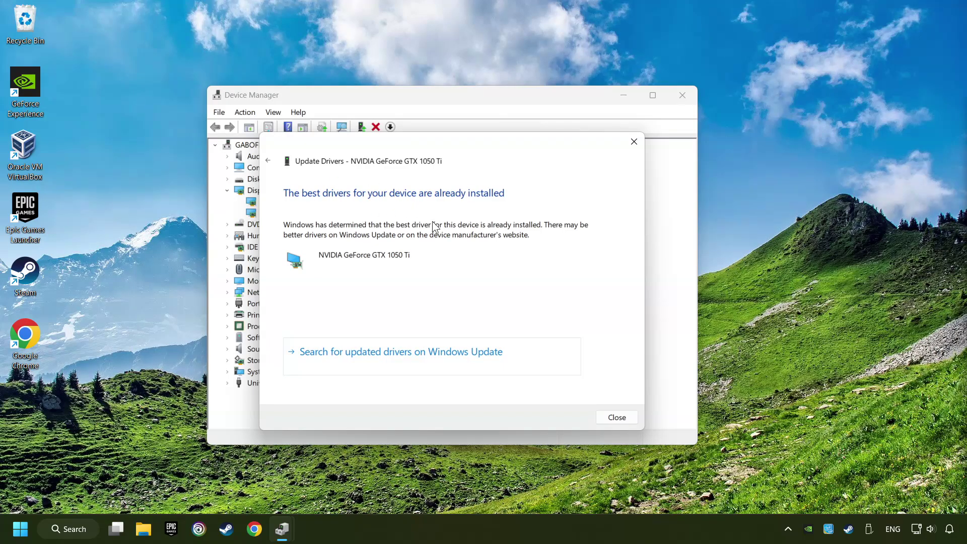
{"action": "left_click", "coordinate": [617, 419]}
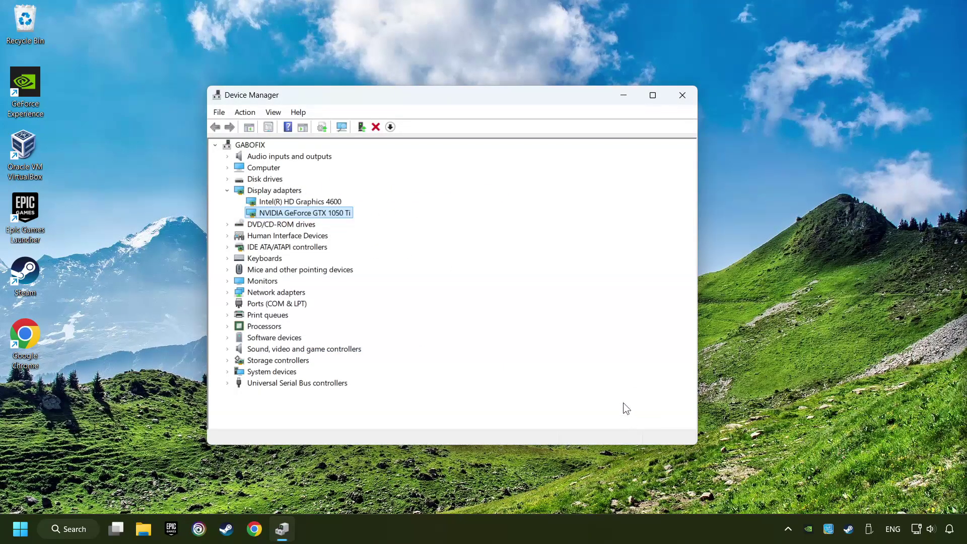
{"action": "left_click", "coordinate": [681, 97]}
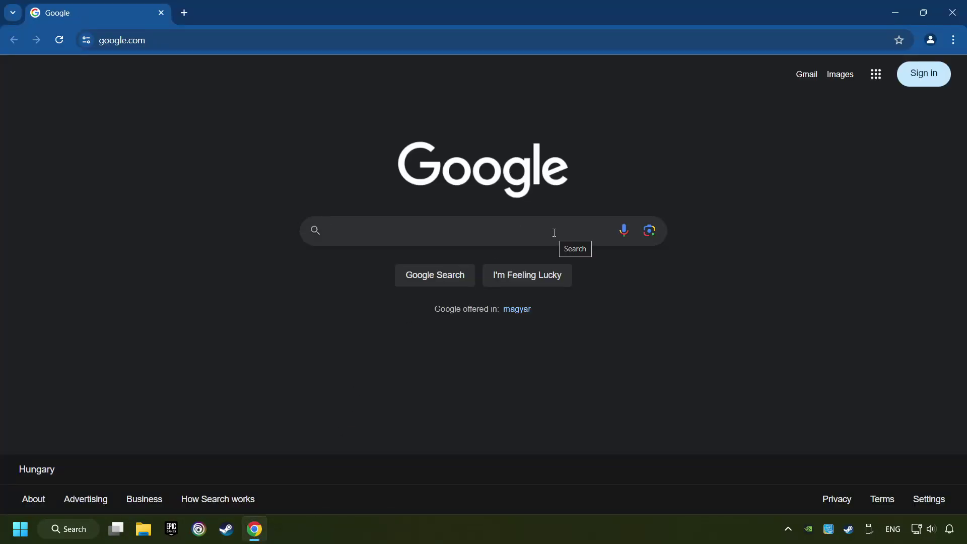
{"action": "type", "text": "nvidia "}
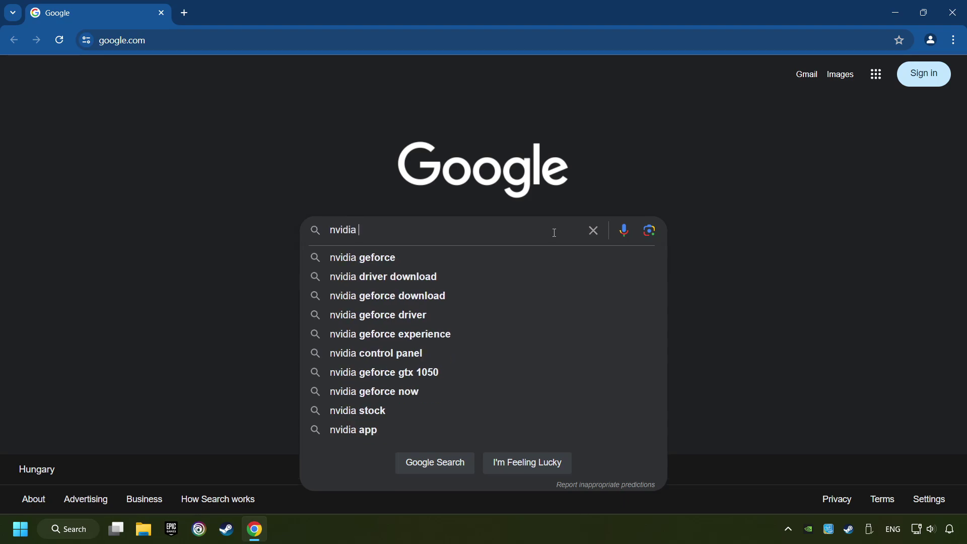
{"action": "type", "text": "geforce dr"}
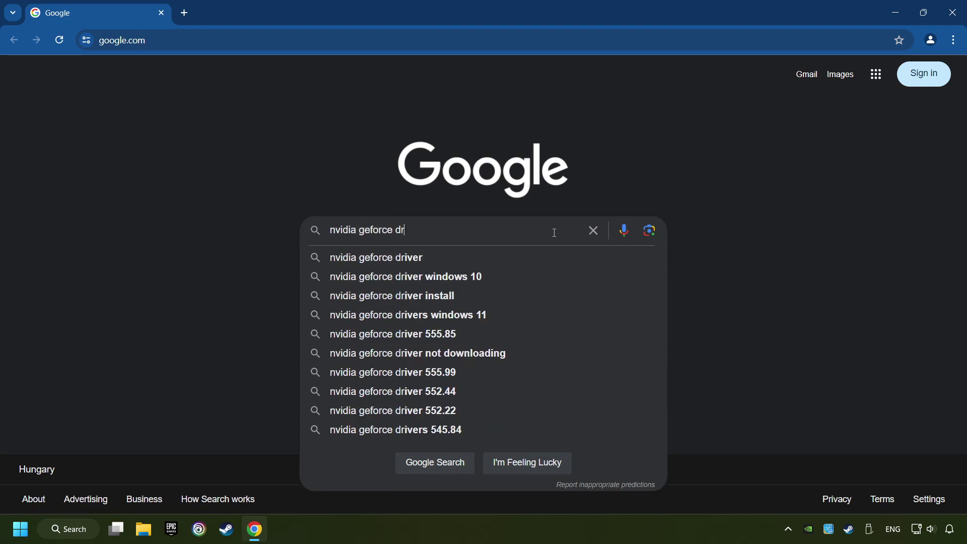
{"action": "type", "text": "iver download"}
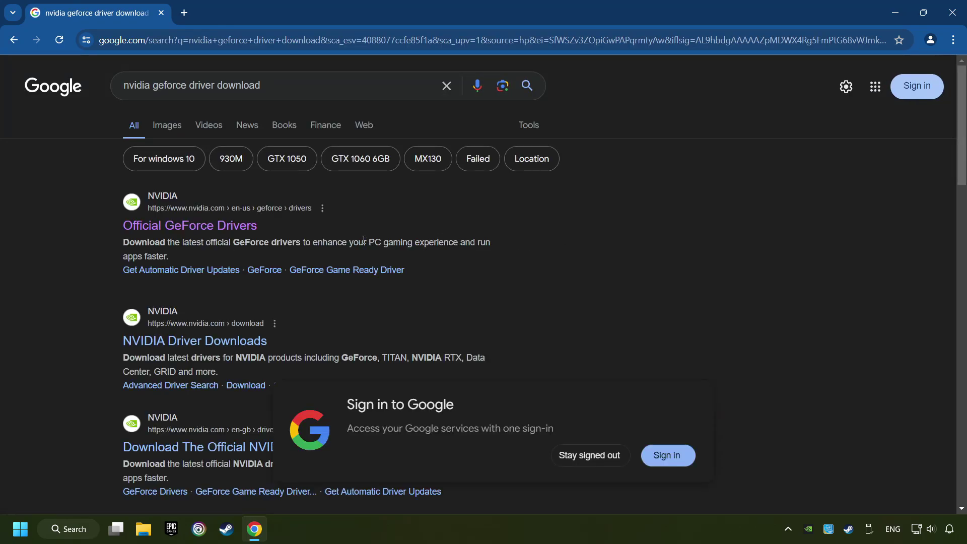
Step: Download GeForce Experience from NVIDIA's Official GeForce Drivers page, run its installer, and close Chrome
{"action": "left_click", "coordinate": [186, 232]}
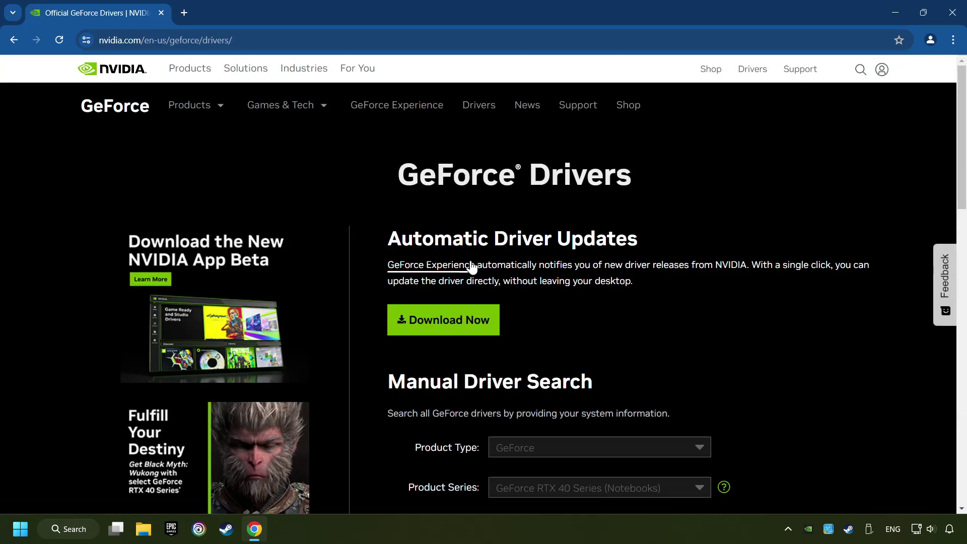
{"action": "left_click", "coordinate": [456, 330]}
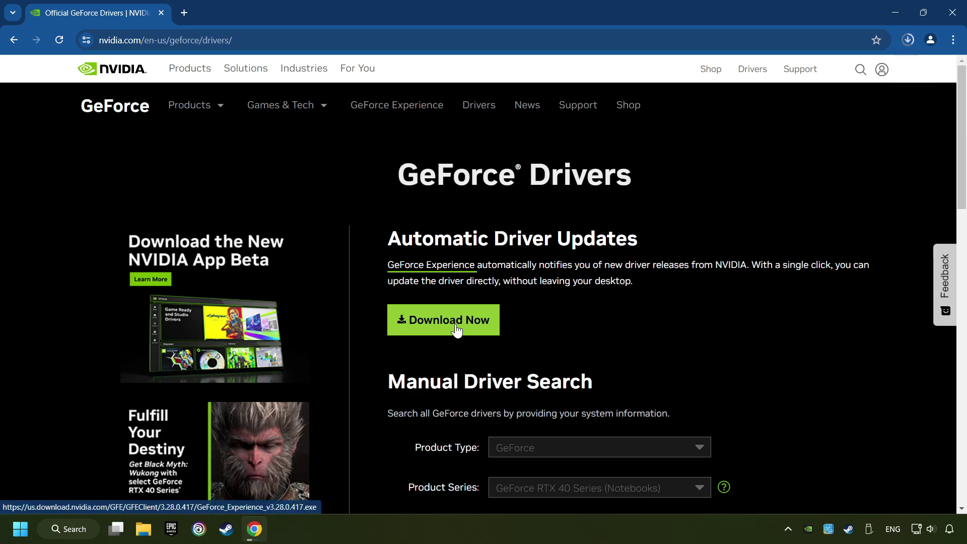
{"action": "left_click", "coordinate": [909, 41]}
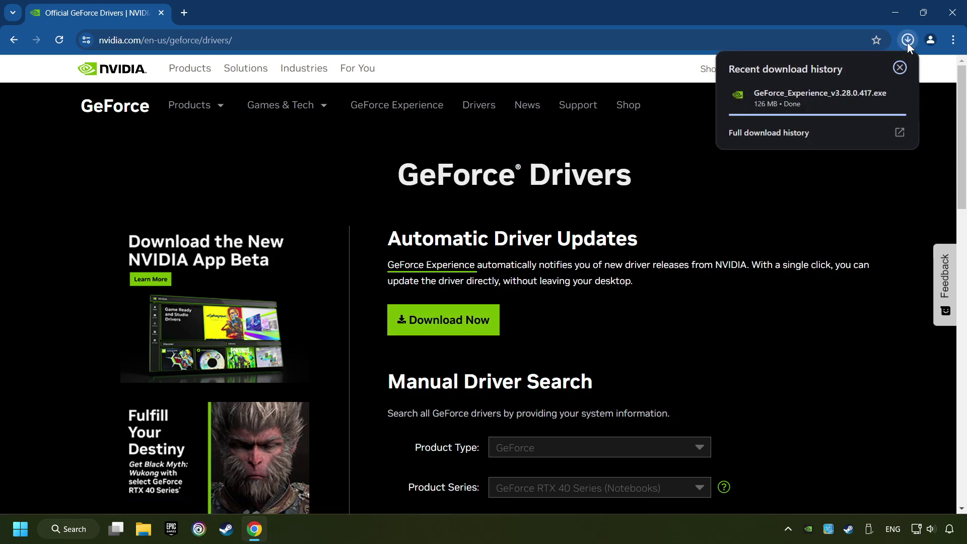
{"action": "left_click", "coordinate": [828, 95]}
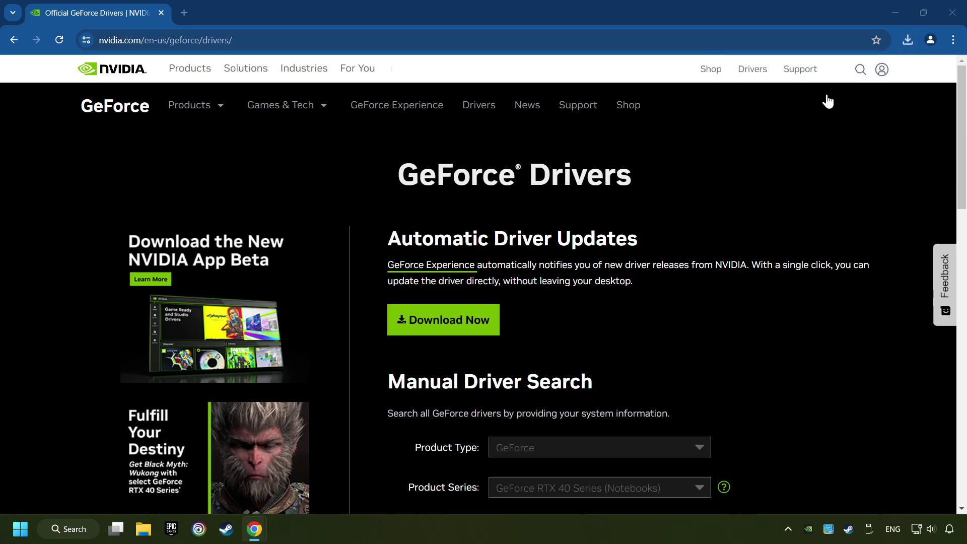
{"action": "left_click", "coordinate": [953, 12]}
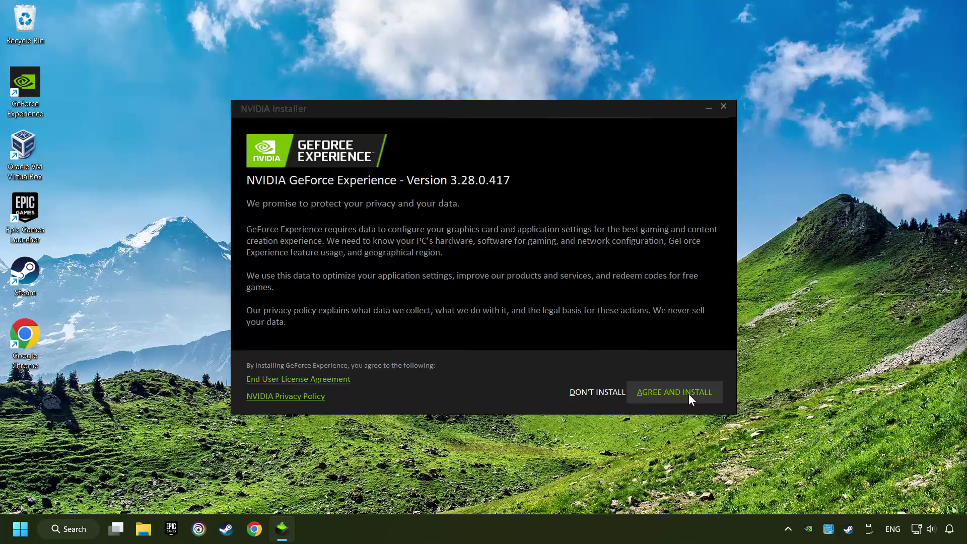
Step: Agree to NVIDIA's terms and install GeForce Experience 3.28.0.417
{"action": "left_click", "coordinate": [708, 402]}
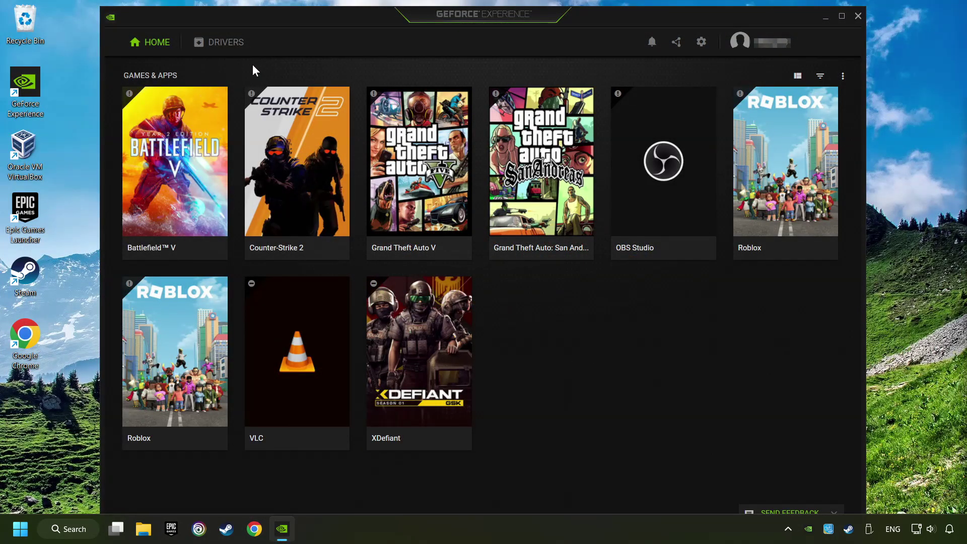
Step: Check for driver updates in GeForce Experience, confirm Game Ready 556.12 is current, then close it
{"action": "left_click", "coordinate": [225, 47]}
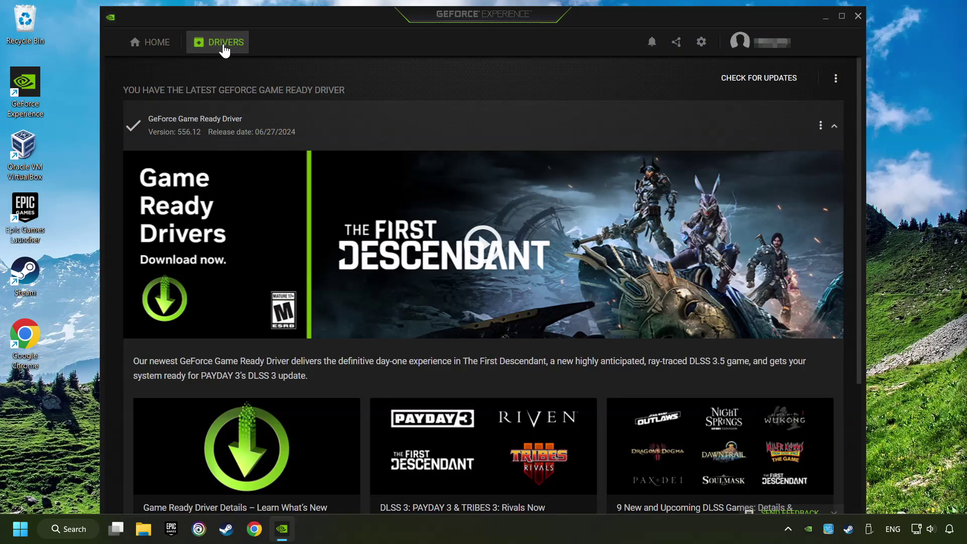
{"action": "left_click", "coordinate": [768, 85]}
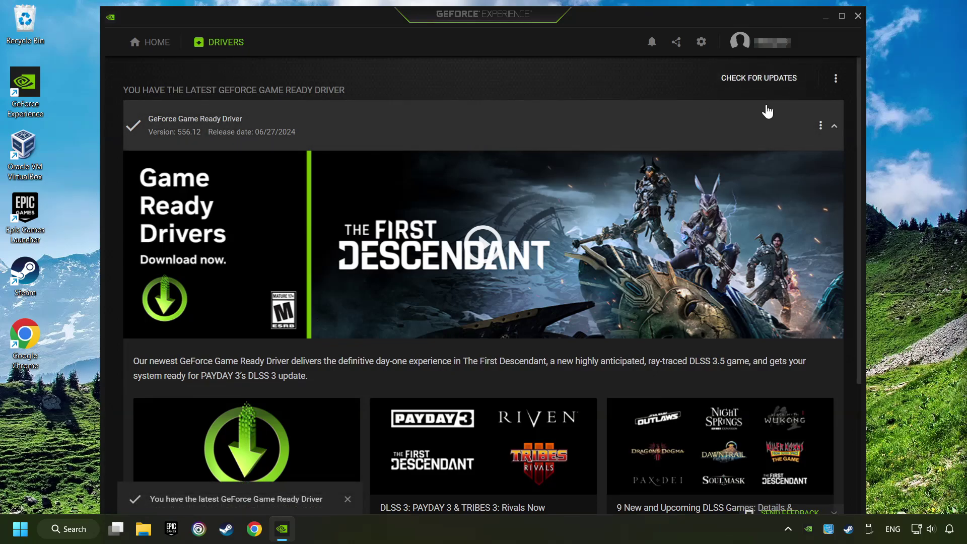
{"action": "left_click", "coordinate": [857, 14]}
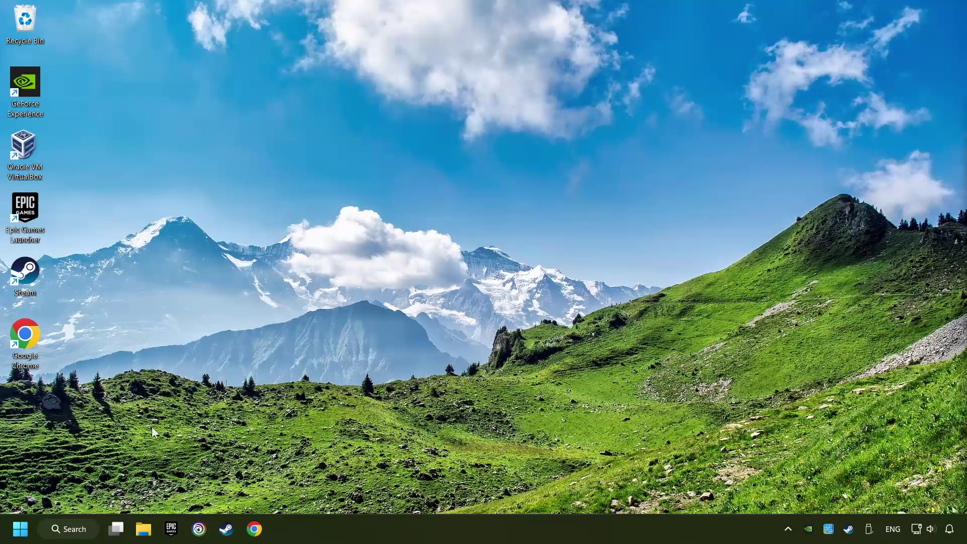
Step: Search Windows for 'graphics settings' and open that Settings page
{"action": "left_click", "coordinate": [73, 529]}
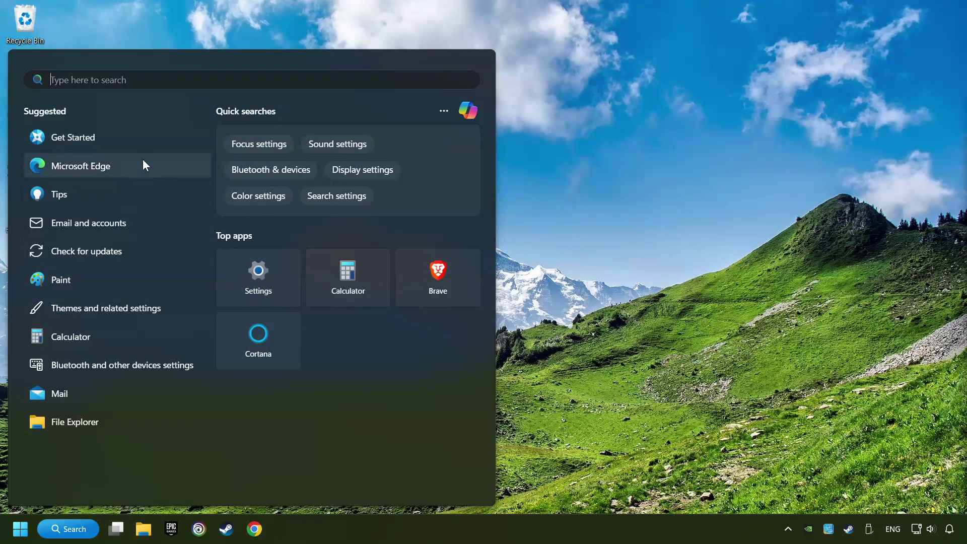
{"action": "type", "text": "graph"}
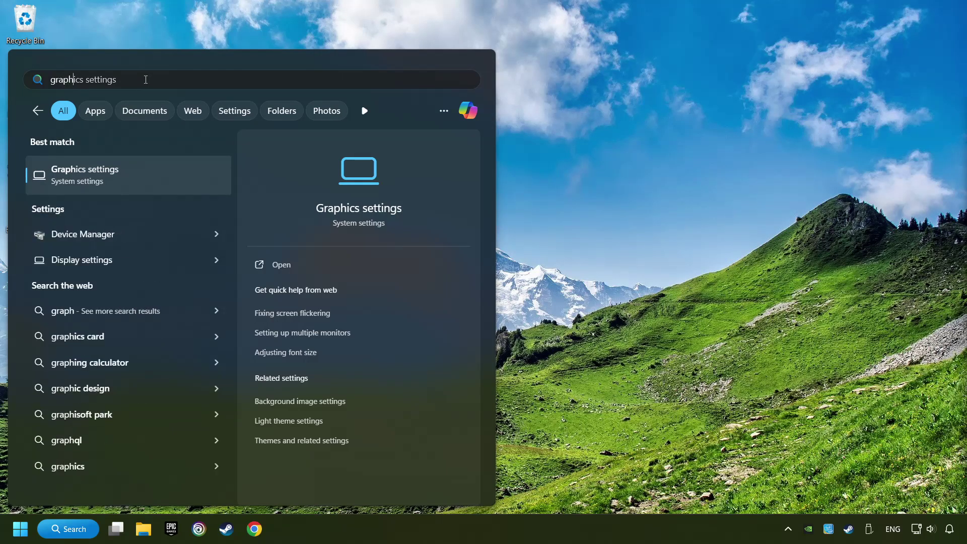
{"action": "type", "text": "ics settings"}
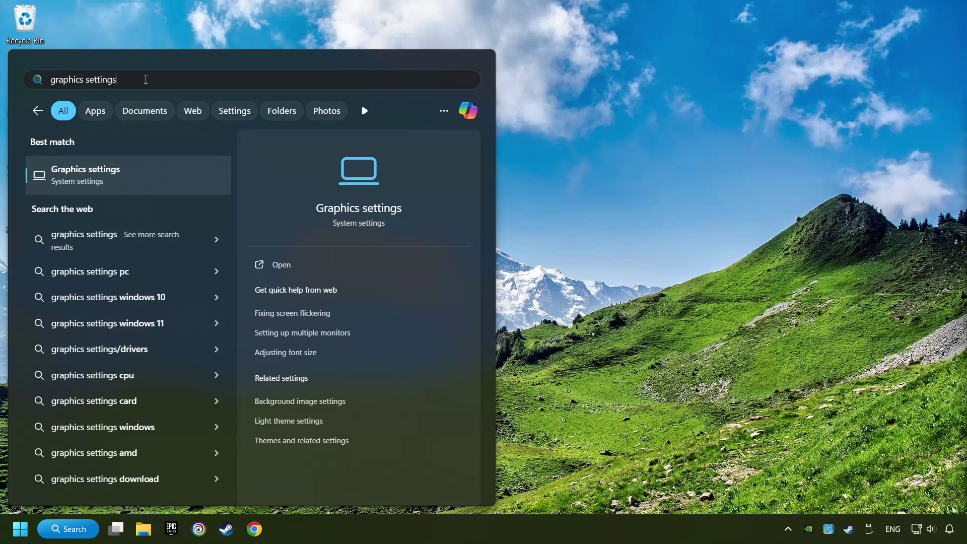
{"action": "left_click", "coordinate": [197, 179]}
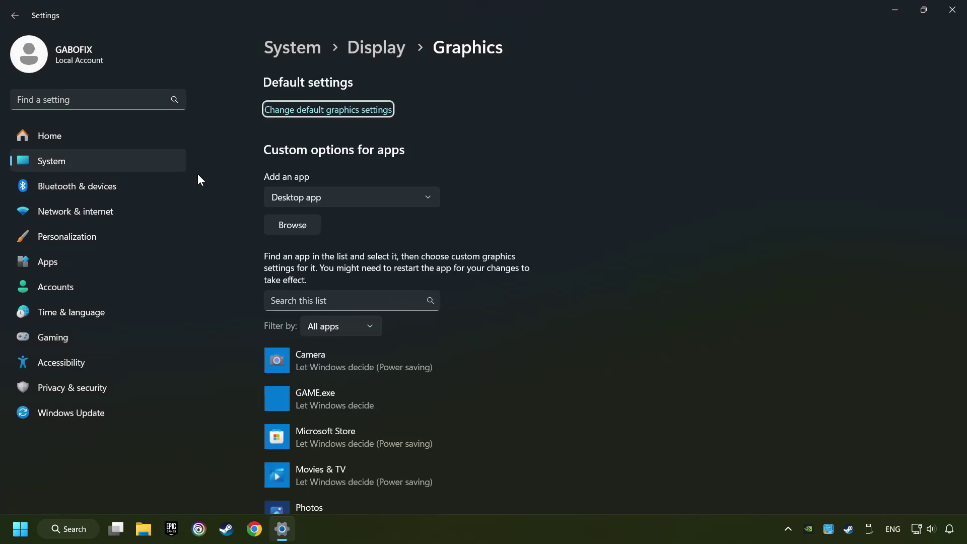
{"action": "scroll", "coordinate": [217, 195], "scroll_direction": "down", "scroll_amount": 2}
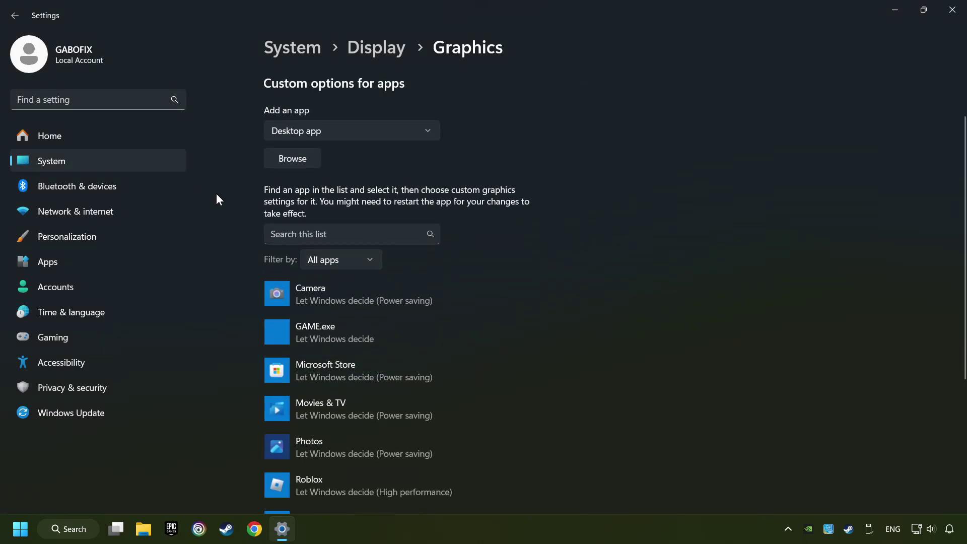
{"action": "scroll", "coordinate": [218, 217], "scroll_direction": "down", "scroll_amount": 1}
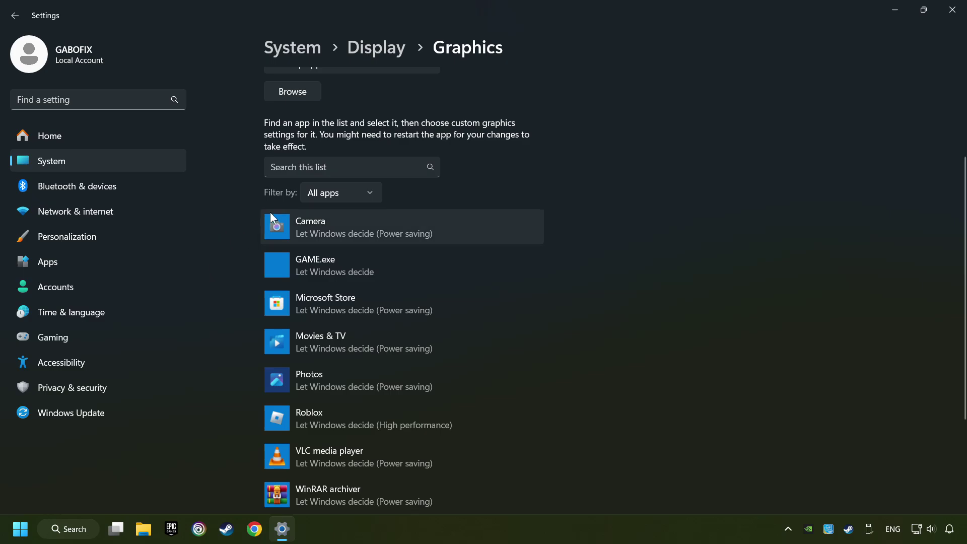
{"action": "scroll", "coordinate": [219, 238], "scroll_direction": "up", "scroll_amount": 1}
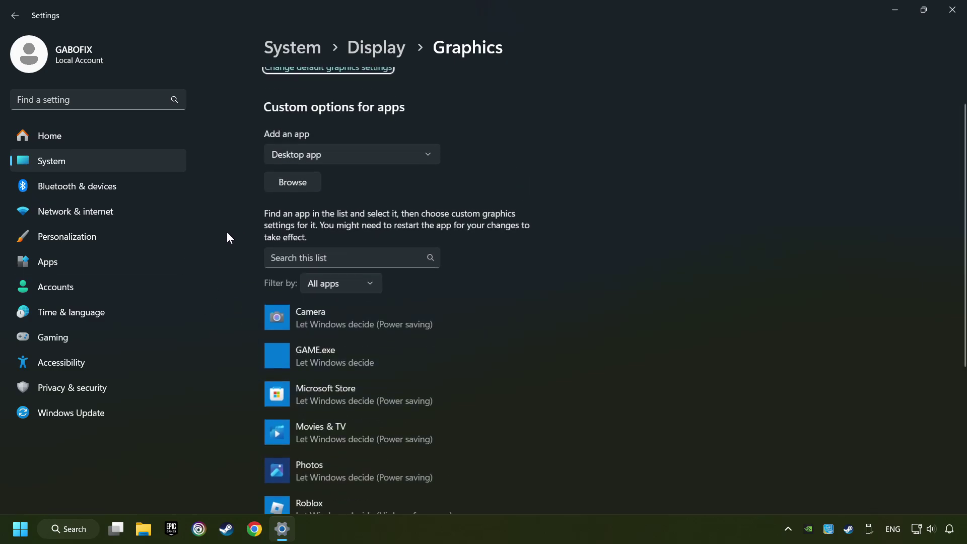
{"action": "scroll", "coordinate": [249, 234], "scroll_direction": "up", "scroll_amount": 1}
{"action": "left_click", "coordinate": [302, 229]}
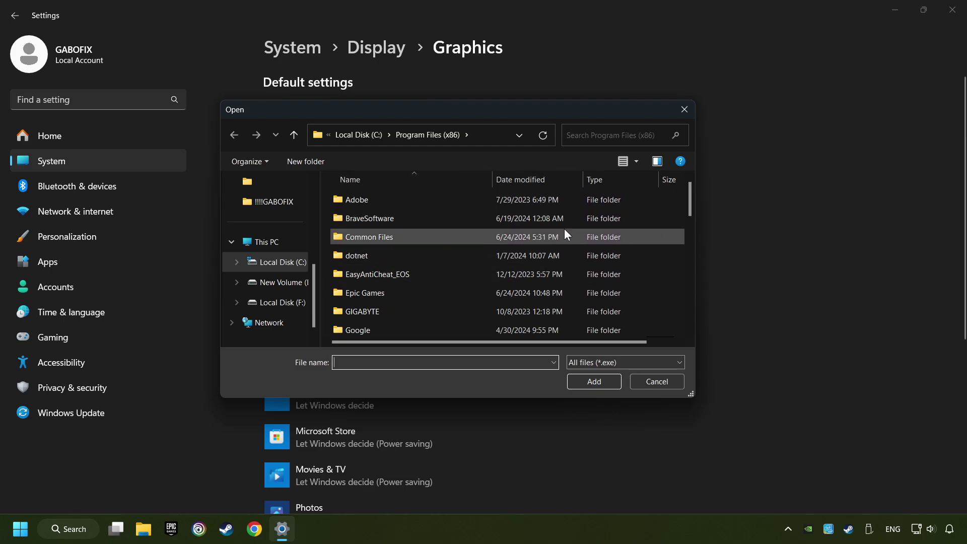
{"action": "left_click", "coordinate": [685, 109]}
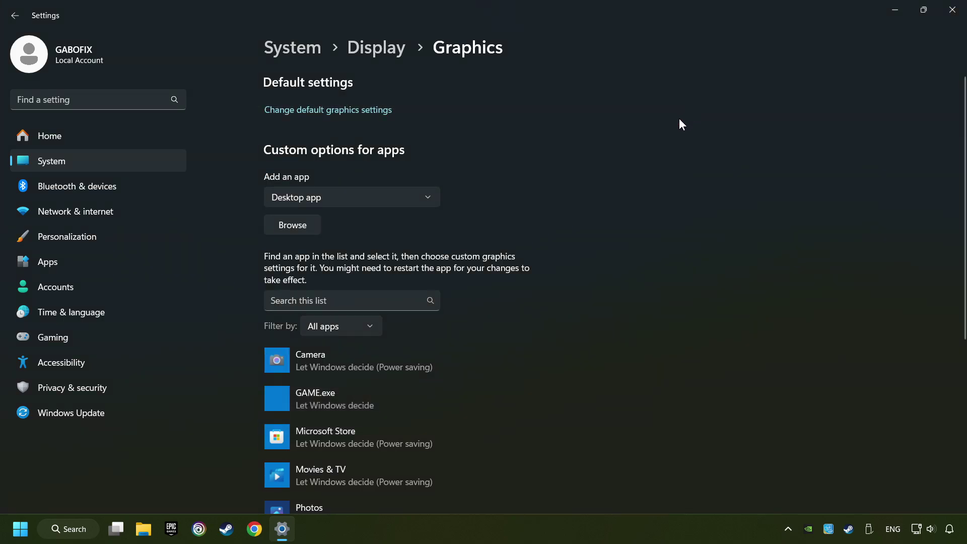
{"action": "scroll", "coordinate": [617, 202], "scroll_direction": "down", "scroll_amount": 2}
{"action": "scroll", "coordinate": [617, 202], "scroll_direction": "down", "scroll_amount": 2}
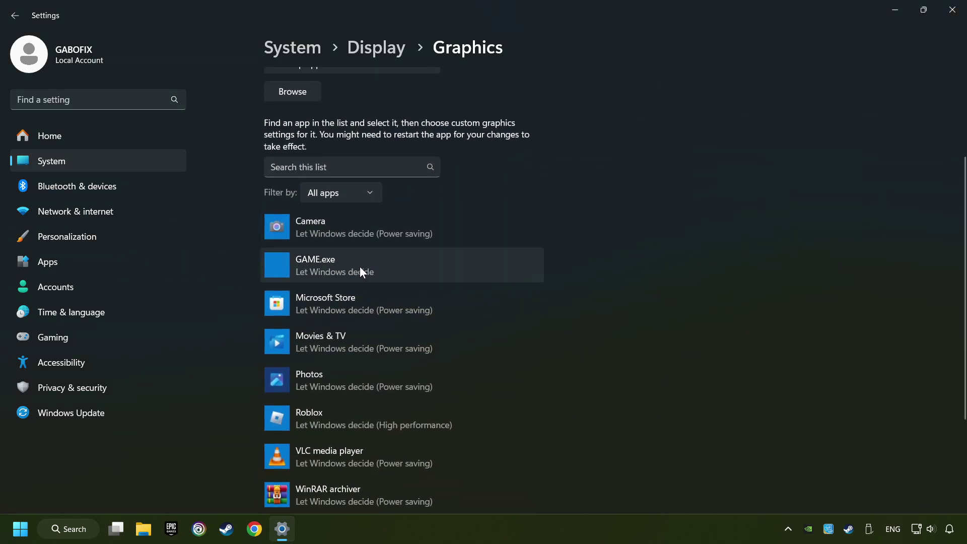
Step: Save GAME.exe's graphics preference as High performance on the NVIDIA GeForce GTX 1050 Ti
{"action": "left_click", "coordinate": [335, 279]}
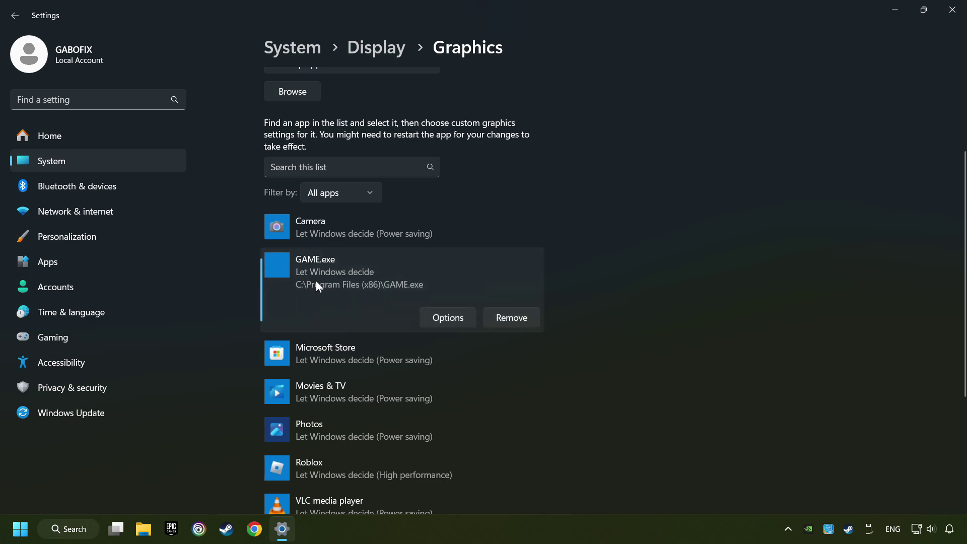
{"action": "left_click", "coordinate": [450, 317]}
{"action": "left_click", "coordinate": [376, 257]}
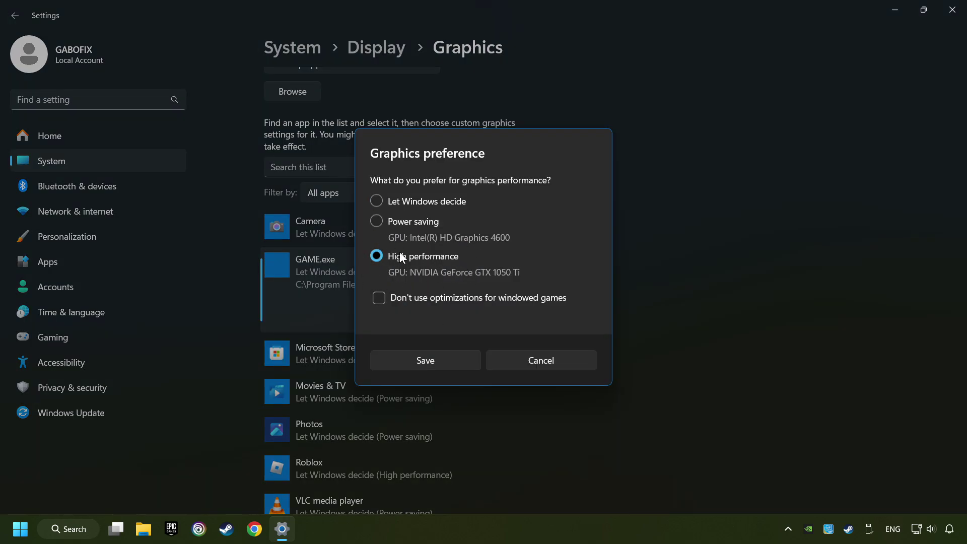
{"action": "left_click", "coordinate": [443, 361]}
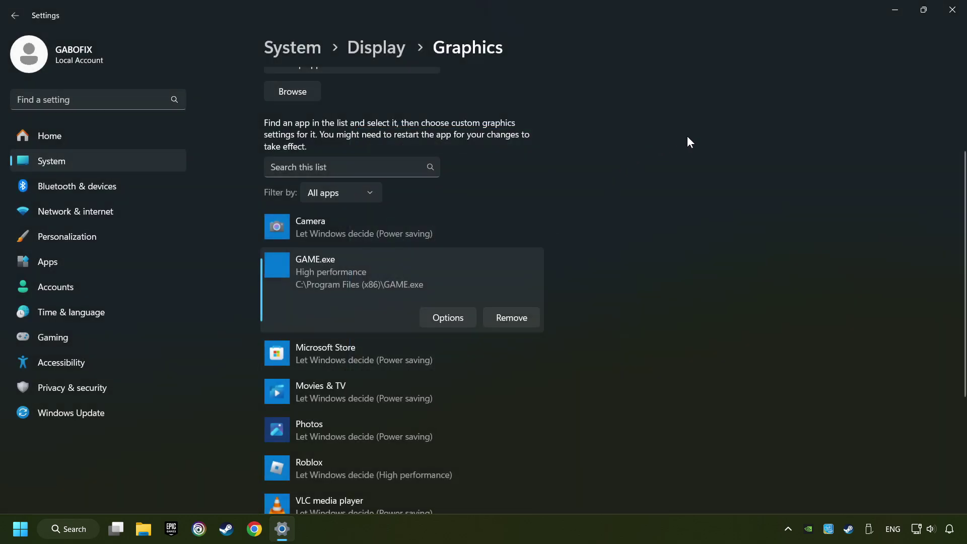
Step: Close Settings to return to the GAME folder in File Explorer
{"action": "left_click", "coordinate": [954, 13]}
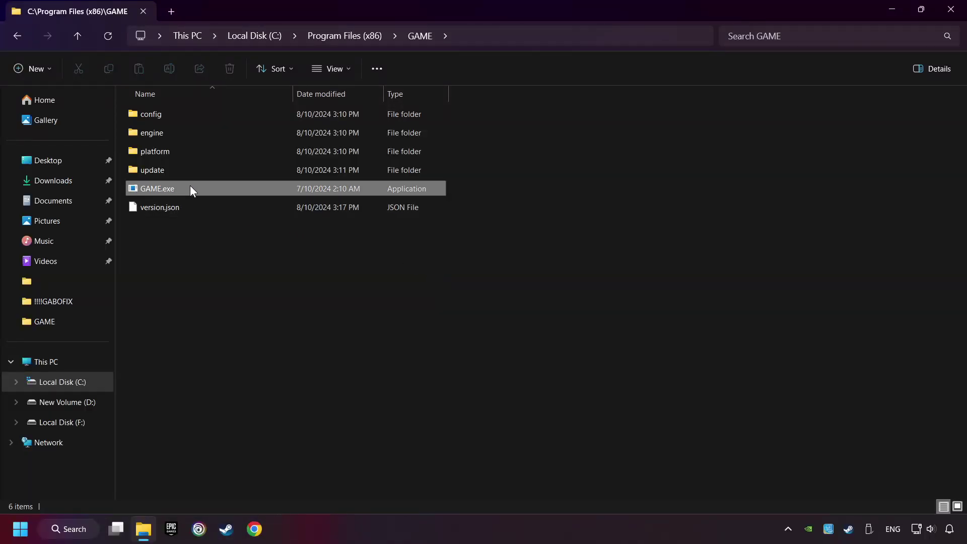
Step: Open GAME.exe's Properties dialog and move it toward the screen centre
{"action": "left_click", "coordinate": [215, 186]}
{"action": "right_click", "coordinate": [216, 185]}
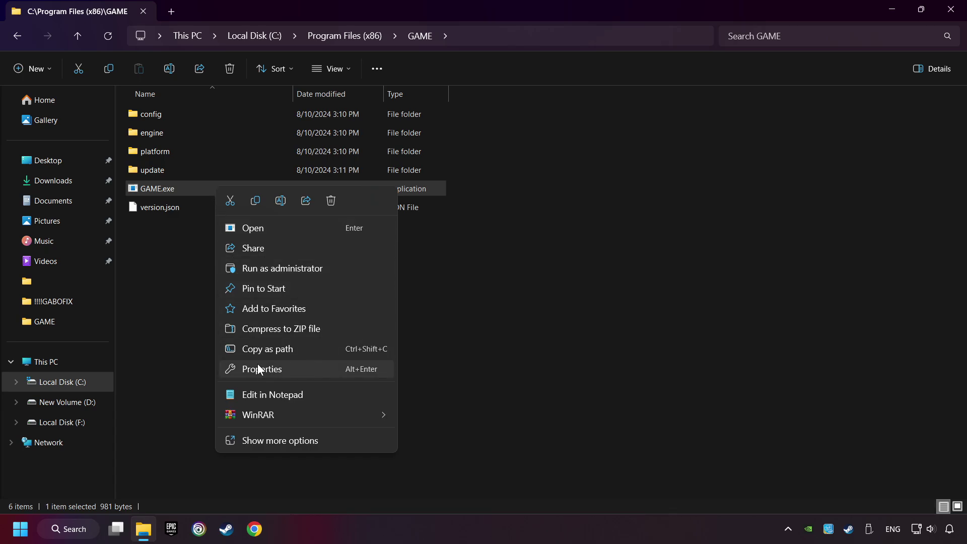
{"action": "left_click", "coordinate": [308, 369]}
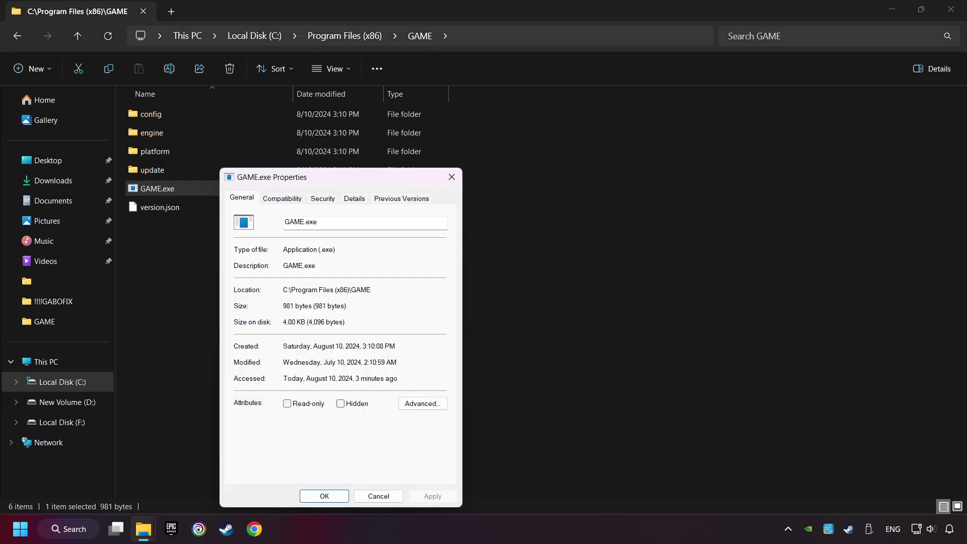
{"action": "left_click_drag", "start_coordinate": [327, 179], "coordinate": [443, 122]}
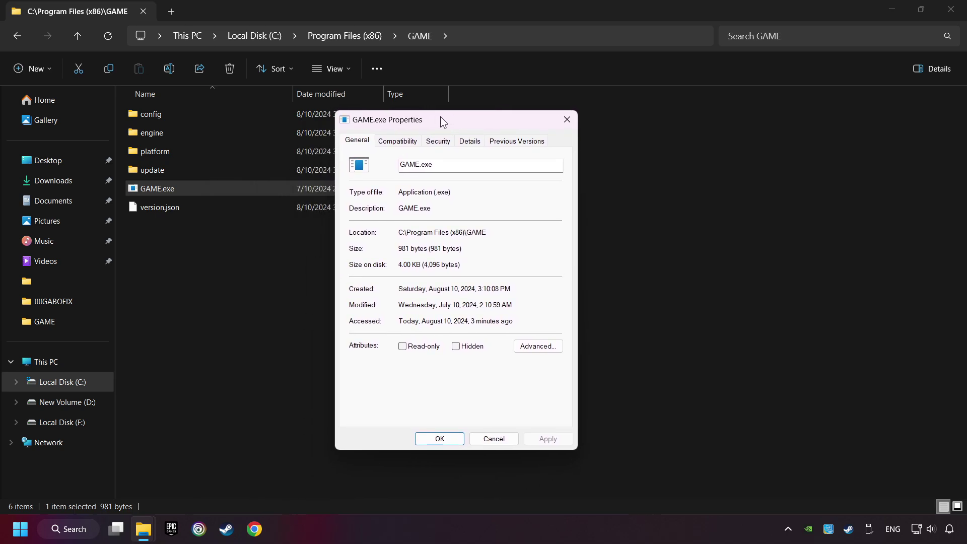
Step: Give GAME.exe Windows 8 compatibility, admin rights and disabled fullscreen optimizations, then apply
{"action": "left_click", "coordinate": [404, 143]}
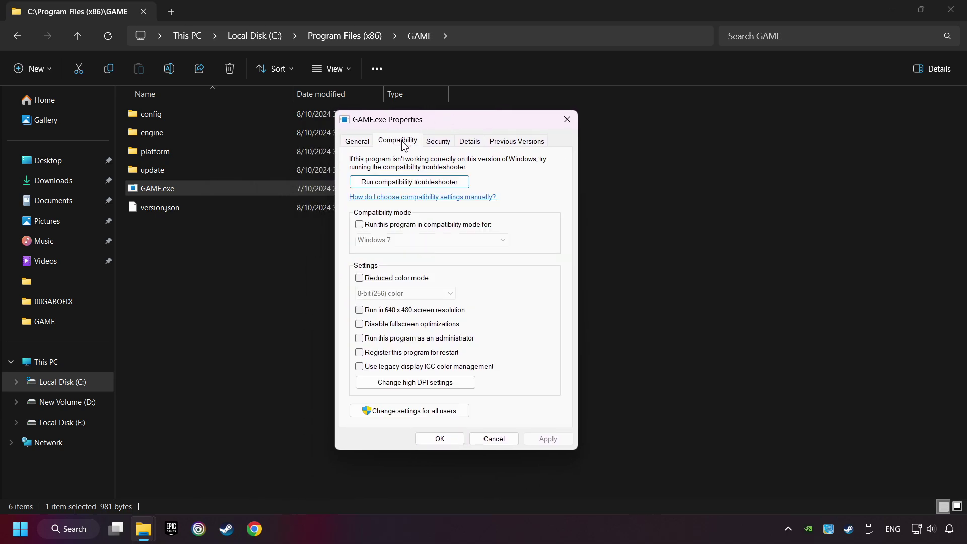
{"action": "left_click", "coordinate": [382, 226]}
{"action": "left_click", "coordinate": [403, 237]}
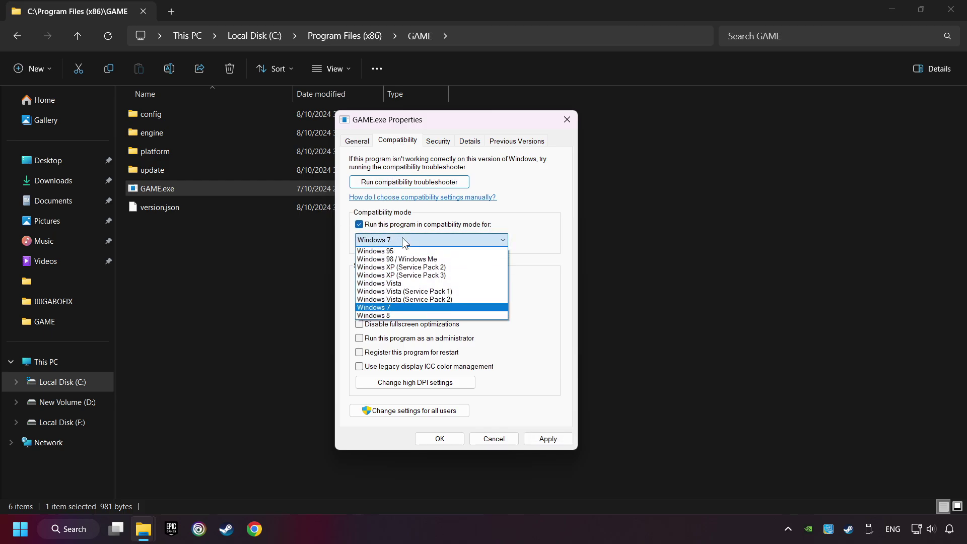
{"action": "left_click", "coordinate": [430, 315]}
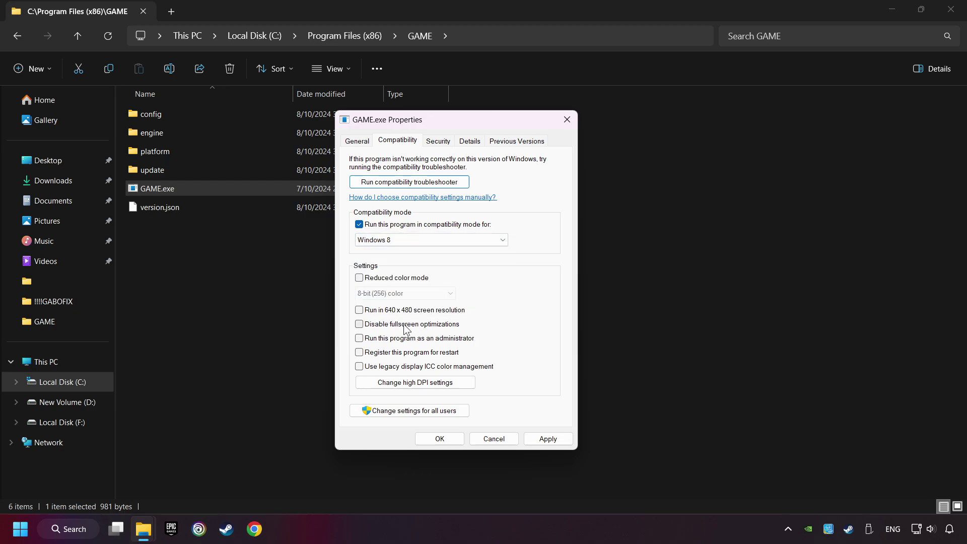
{"action": "left_click", "coordinate": [372, 327]}
{"action": "left_click", "coordinate": [361, 340]}
{"action": "left_click", "coordinate": [551, 439]}
{"action": "left_click", "coordinate": [440, 439]}
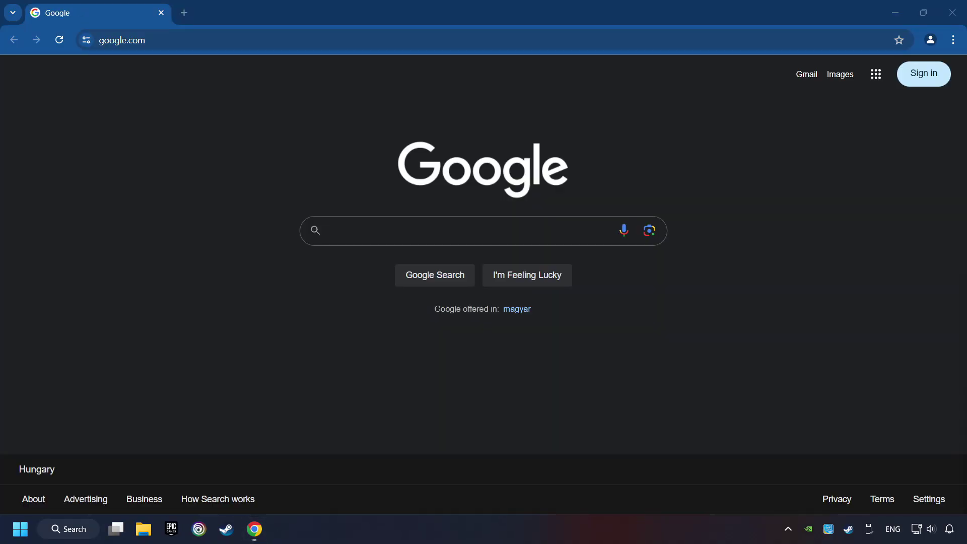
Step: Load the DirectX End-User Runtime page, open Visual C++ downloads in a second tab, and return to DirectX
{"action": "left_click", "coordinate": [184, 38]}
{"action": "type", "text": "https://www.microsoft.com/en-US/download/details.aspx?id=35"}
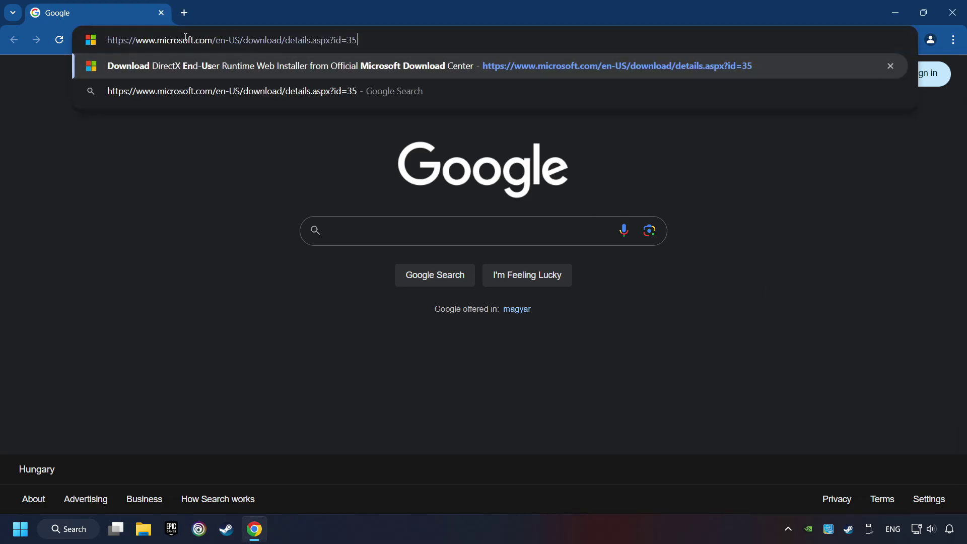
{"action": "key", "text": "Return"}
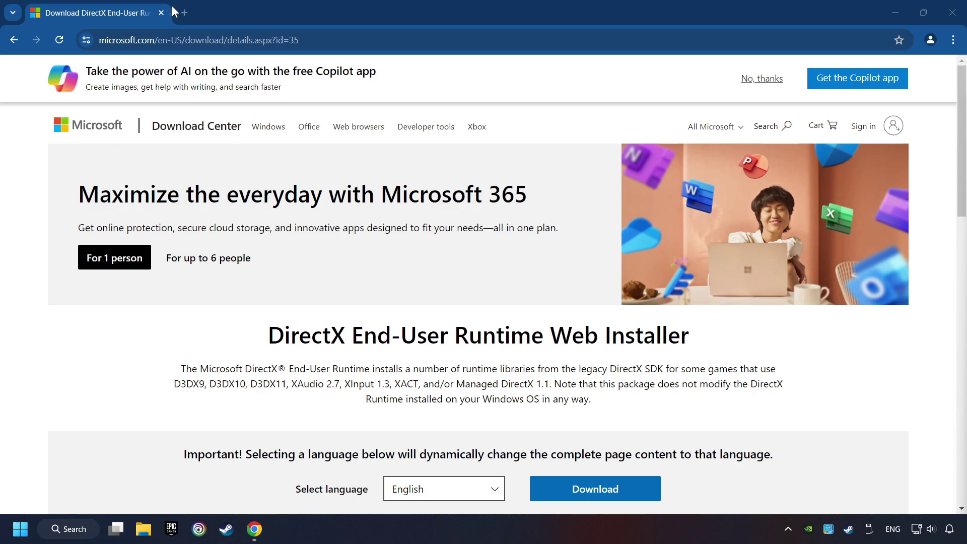
{"action": "left_click", "coordinate": [184, 13]}
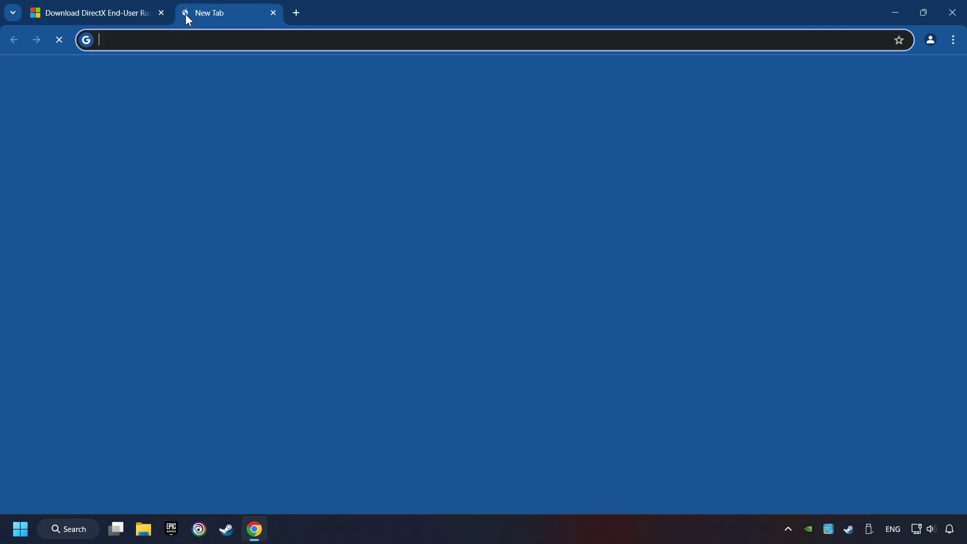
{"action": "type", "text": "https://learn.microsoft.com/en-us/cpp/windows/latest-supported-vc-redist?view=msvc-160"}
{"action": "key", "text": "Return"}
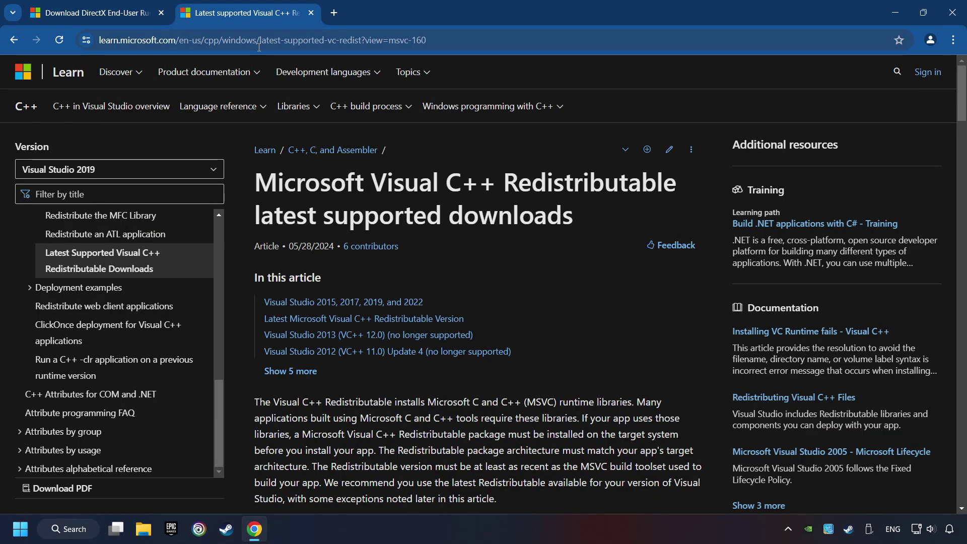
{"action": "left_click", "coordinate": [120, 13]}
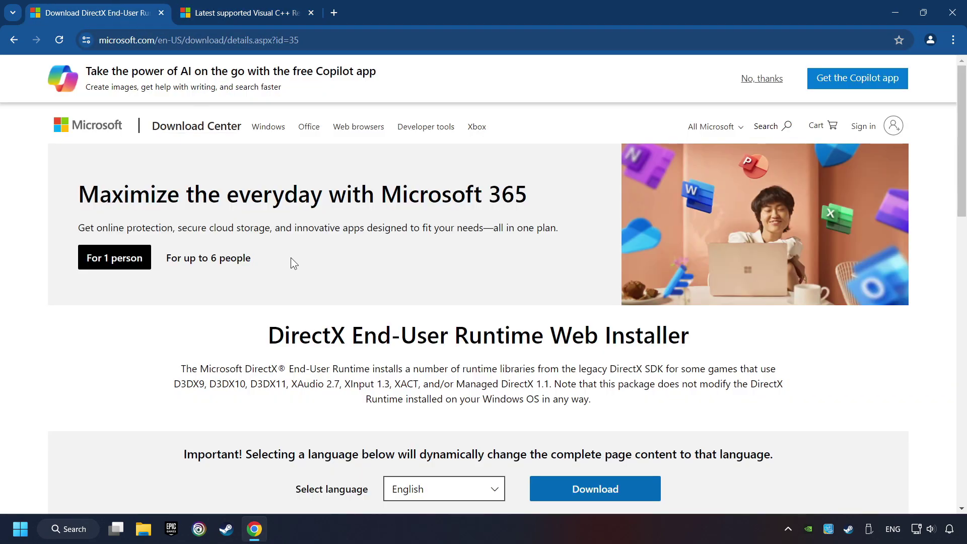
{"action": "scroll", "coordinate": [291, 258], "scroll_direction": "down", "scroll_amount": 1}
{"action": "scroll", "coordinate": [333, 274], "scroll_direction": "down", "scroll_amount": 1}
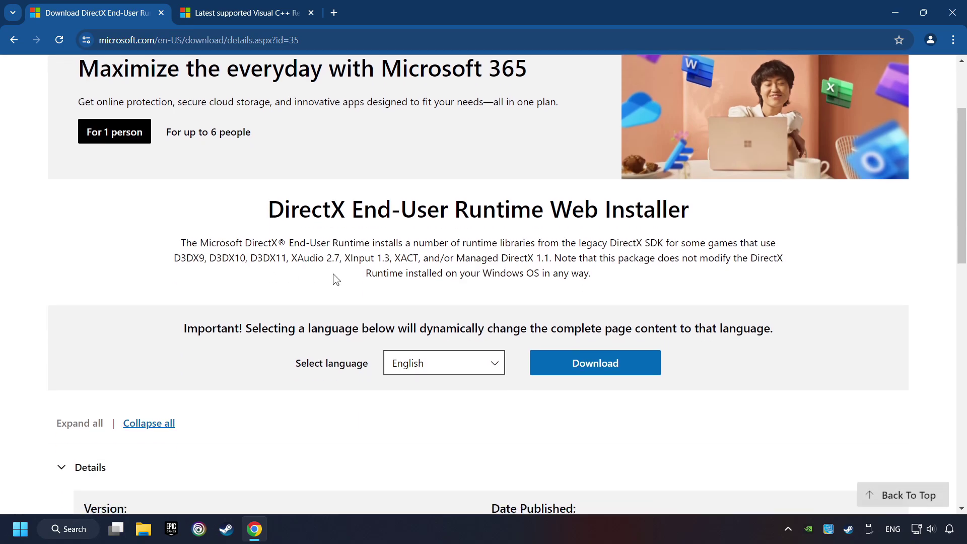
Step: Download and run dxwebsetup.exe, accept the license, decline the Bing Bar, and finish setup
{"action": "left_click", "coordinate": [604, 371]}
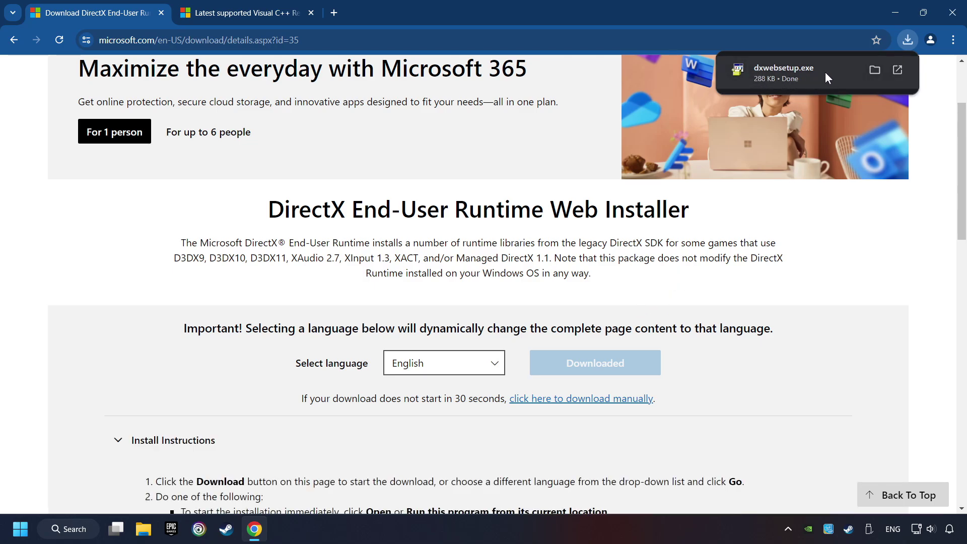
{"action": "left_click", "coordinate": [826, 72]}
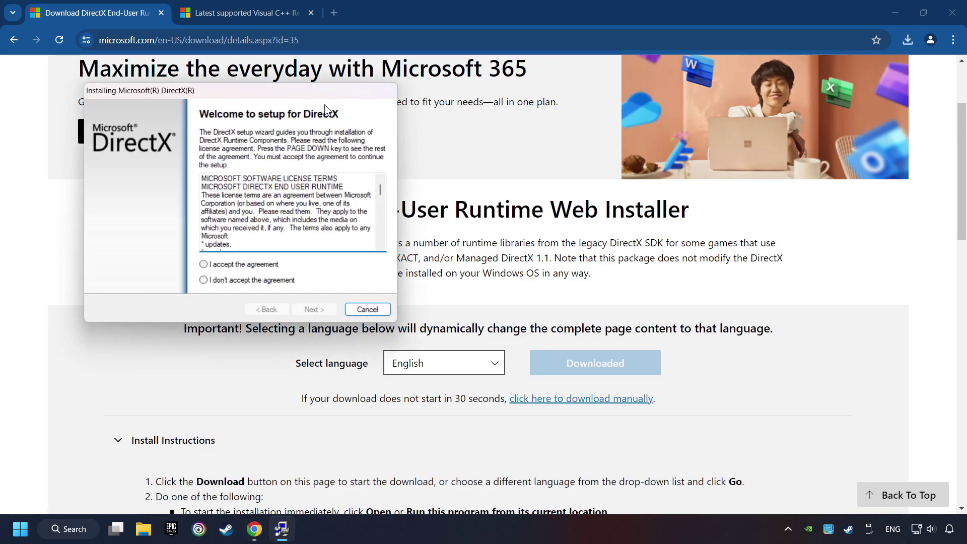
{"action": "left_click_drag", "start_coordinate": [326, 110], "coordinate": [557, 163]}
{"action": "mouse_move", "coordinate": [619, 255]}
{"action": "left_mouse_down"}
{"action": "mouse_move", "coordinate": [620, 268]}
{"action": "mouse_move", "coordinate": [436, 340]}
{"action": "left_mouse_up"}
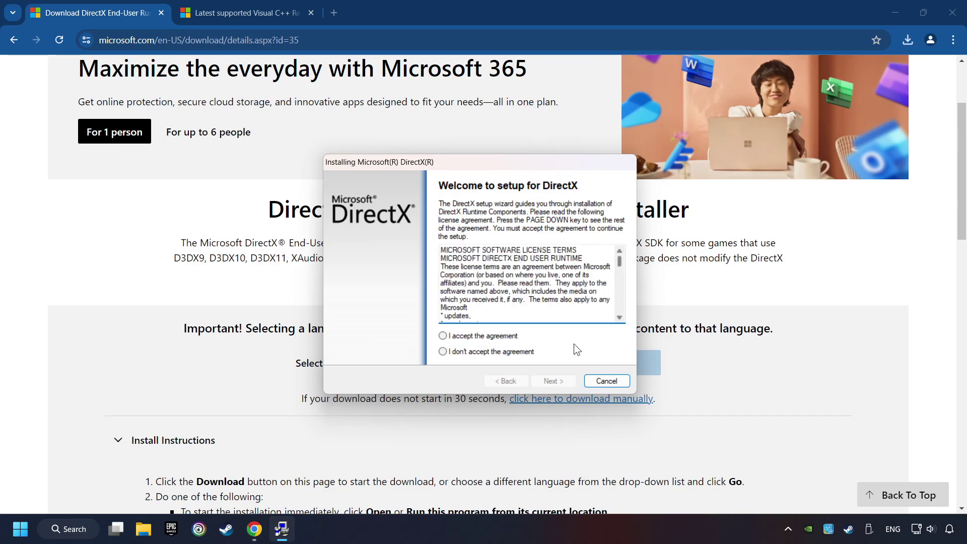
{"action": "left_click", "coordinate": [501, 337]}
{"action": "left_click", "coordinate": [555, 382]}
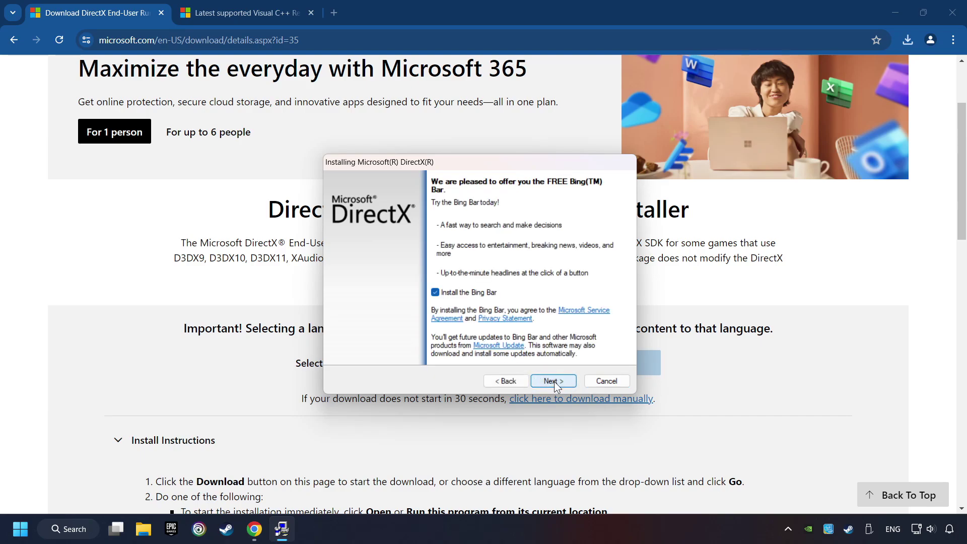
{"action": "left_click", "coordinate": [436, 293]}
{"action": "left_click", "coordinate": [557, 382]}
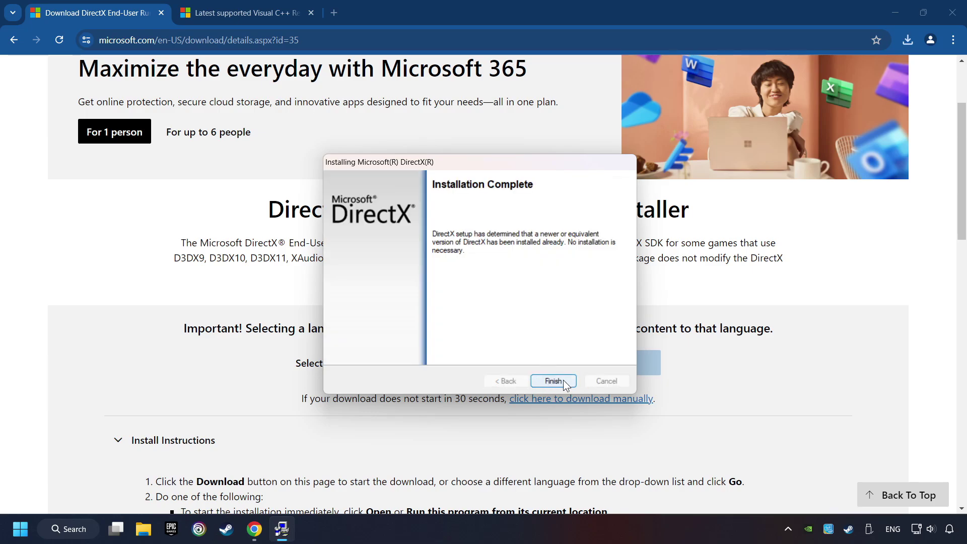
{"action": "left_click", "coordinate": [562, 381]}
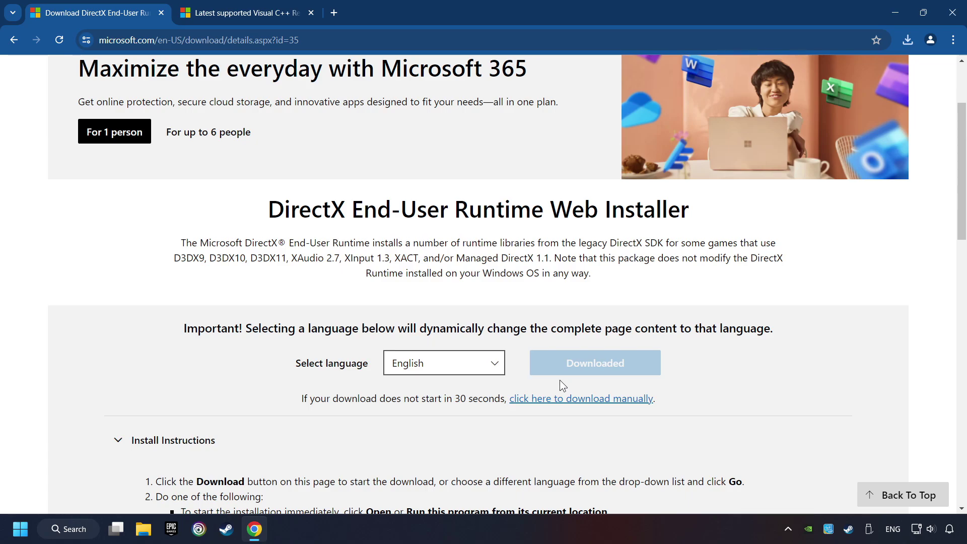
Step: On the Visual C++ tab, download the ARM64, x86 and x64 redistributables from the table
{"action": "left_click", "coordinate": [232, 13]}
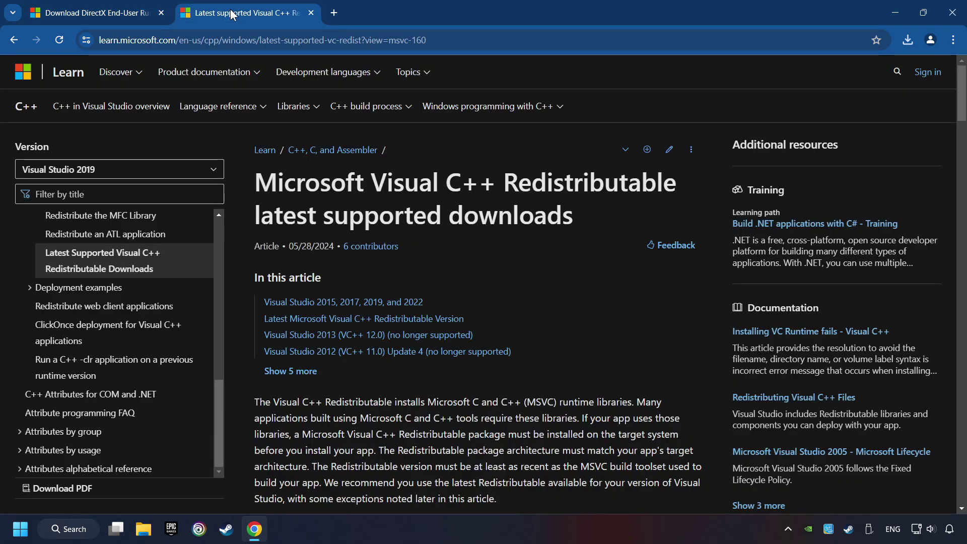
{"action": "scroll", "coordinate": [944, 110], "scroll_direction": "down", "scroll_amount": 10}
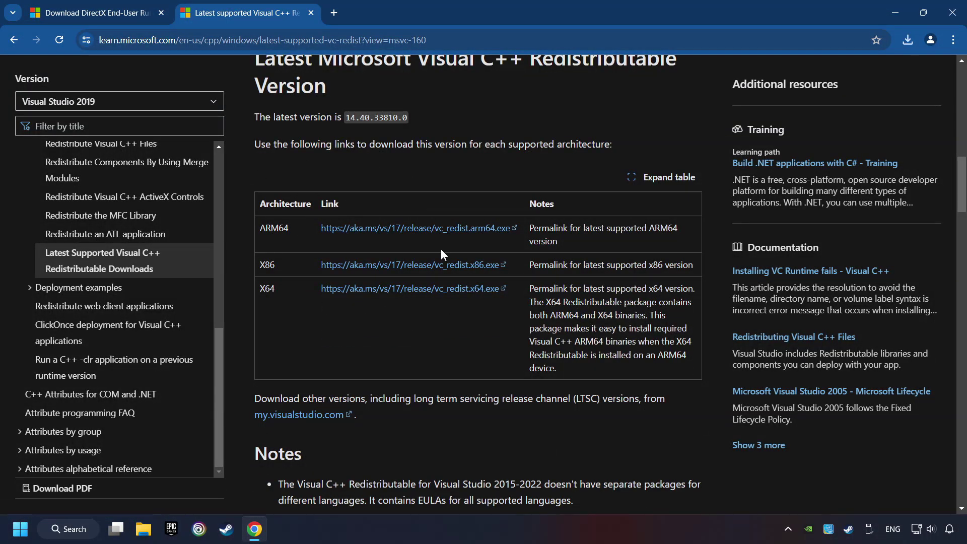
{"action": "left_click", "coordinate": [384, 232]}
Step: Run VC_redist.arm64.exe, agree to the license and install, then close the unsupported-processor failure
{"action": "left_click", "coordinate": [907, 42]}
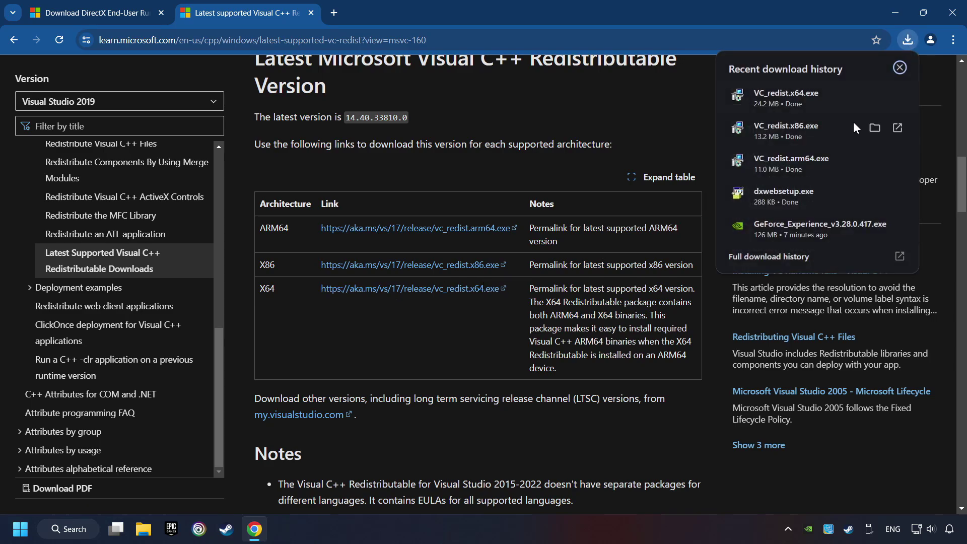
{"action": "left_click", "coordinate": [809, 158]}
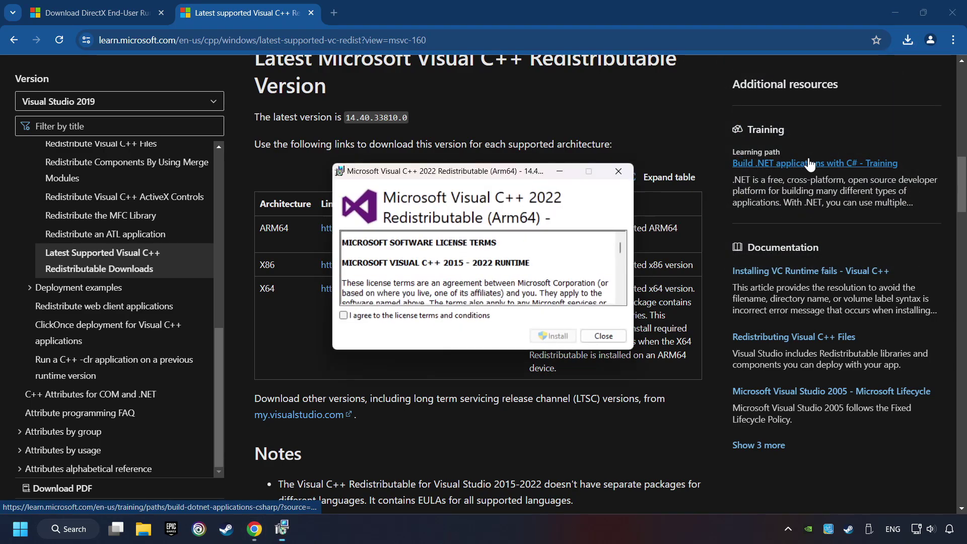
{"action": "left_click_drag", "start_coordinate": [624, 253], "coordinate": [554, 307]}
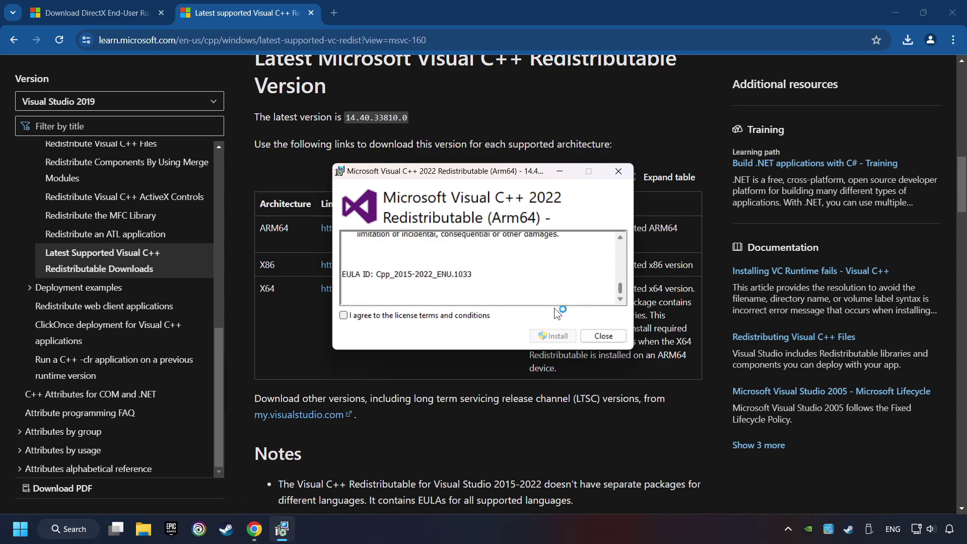
{"action": "left_click", "coordinate": [365, 315]}
{"action": "left_click", "coordinate": [552, 336]}
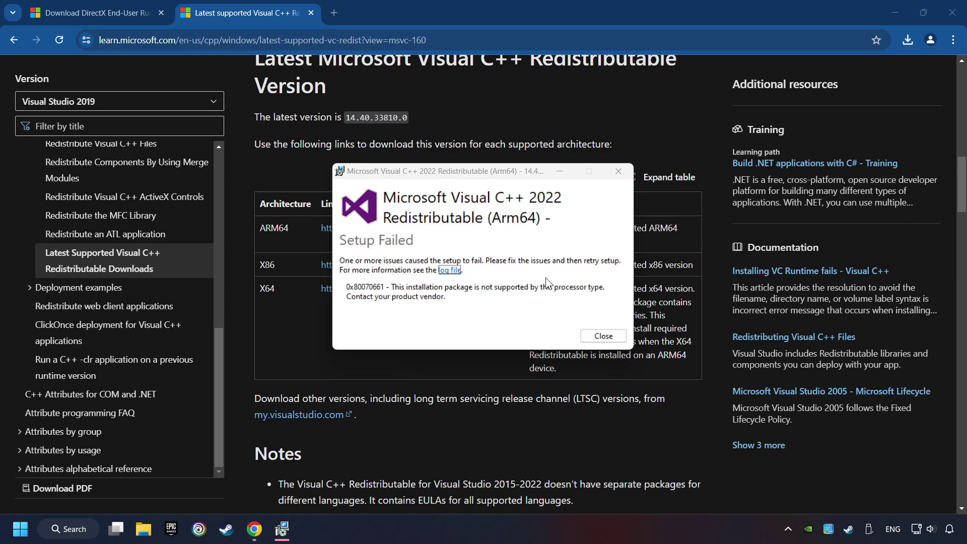
{"action": "left_click", "coordinate": [603, 337]}
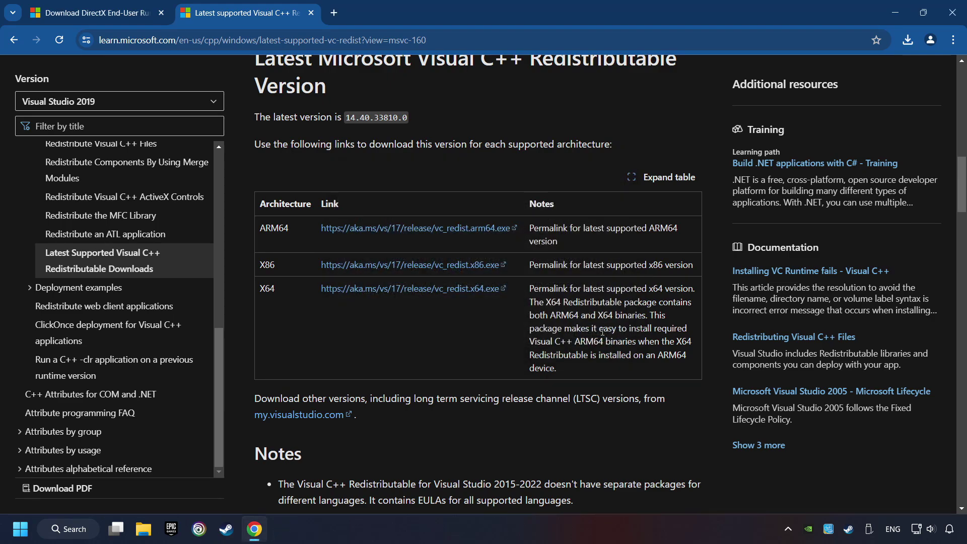
Step: Install VC_redist.x86.exe and close it on success, then launch VC_redist.x64.exe to install
{"action": "left_click", "coordinate": [908, 41]}
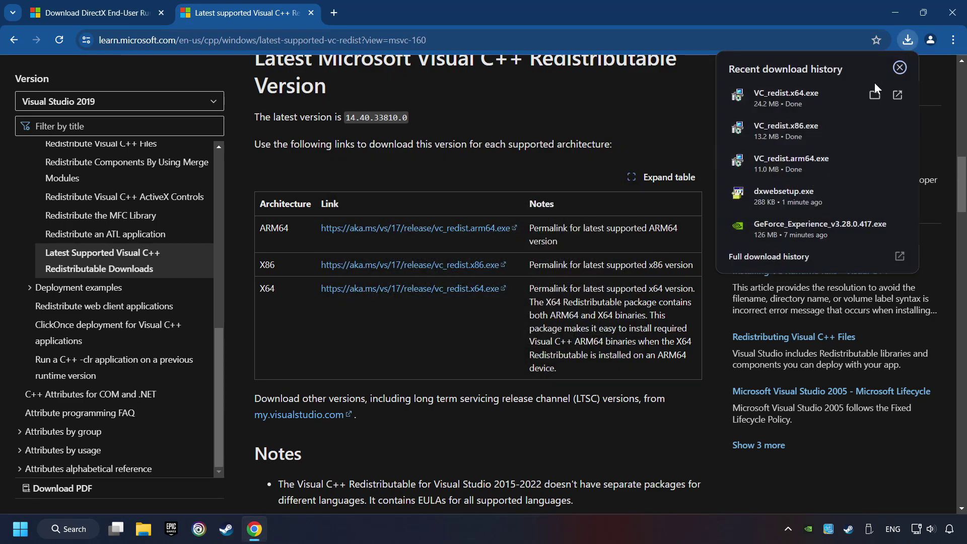
{"action": "left_click", "coordinate": [808, 123]}
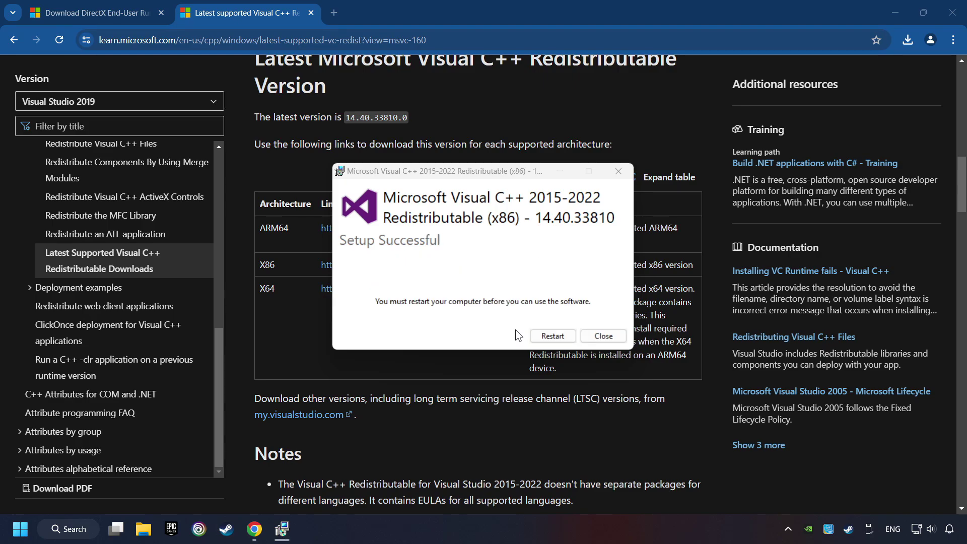
{"action": "left_click", "coordinate": [605, 337]}
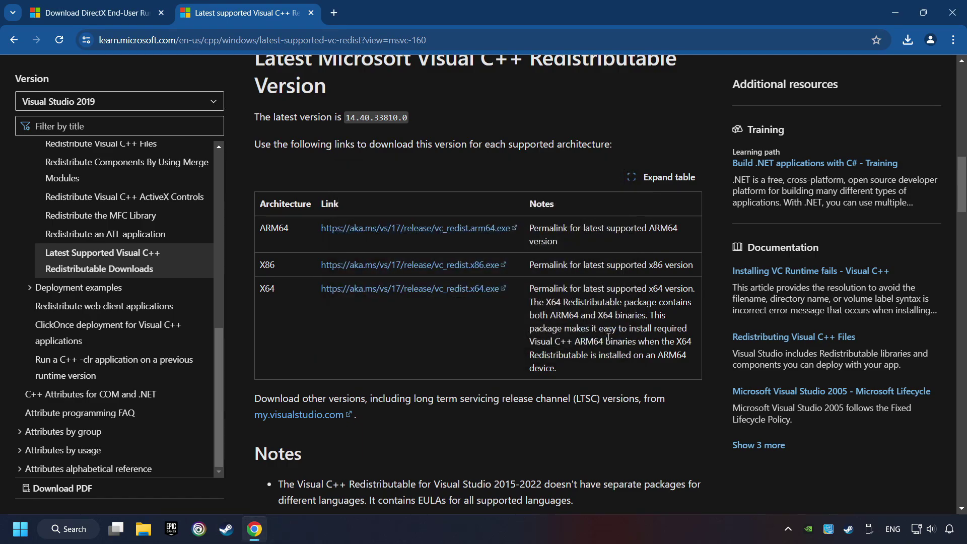
{"action": "left_click", "coordinate": [906, 42]}
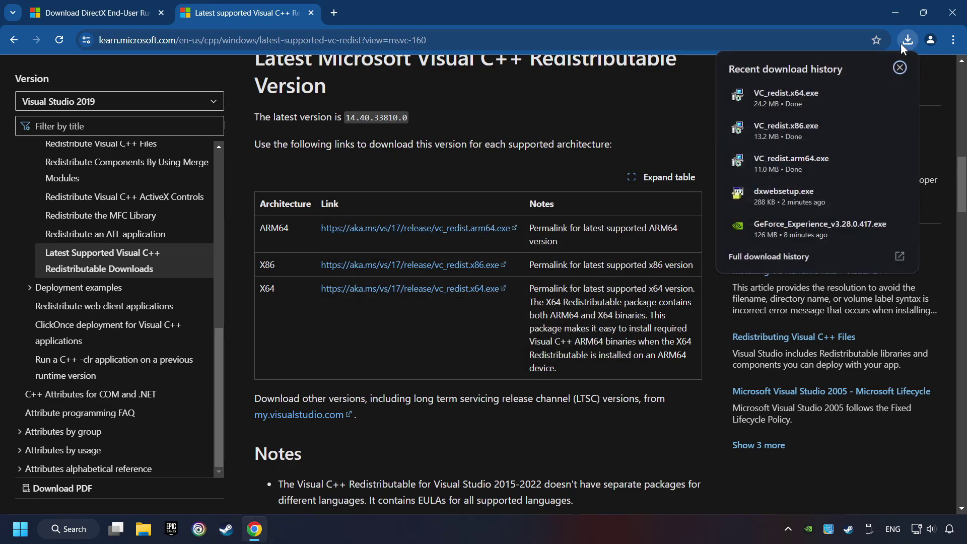
{"action": "left_click", "coordinate": [826, 92]}
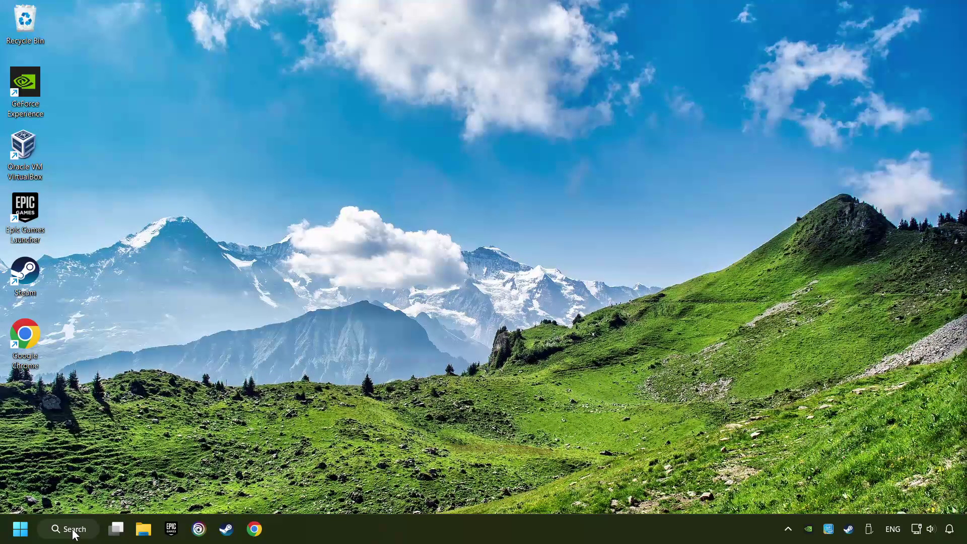
Step: Search 'updates', run Check for updates to confirm the system is current, and close Settings
{"action": "left_click", "coordinate": [73, 531]}
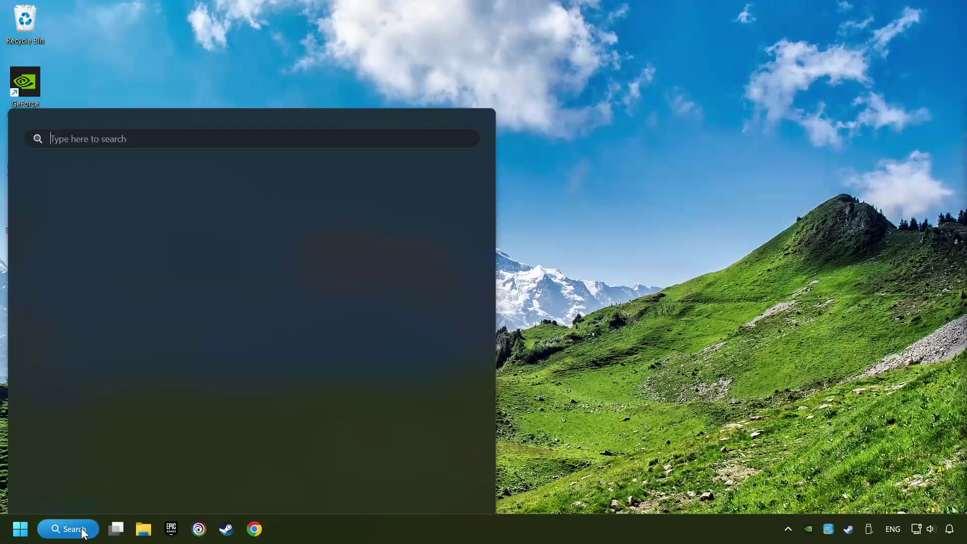
{"action": "type", "text": "upd"}
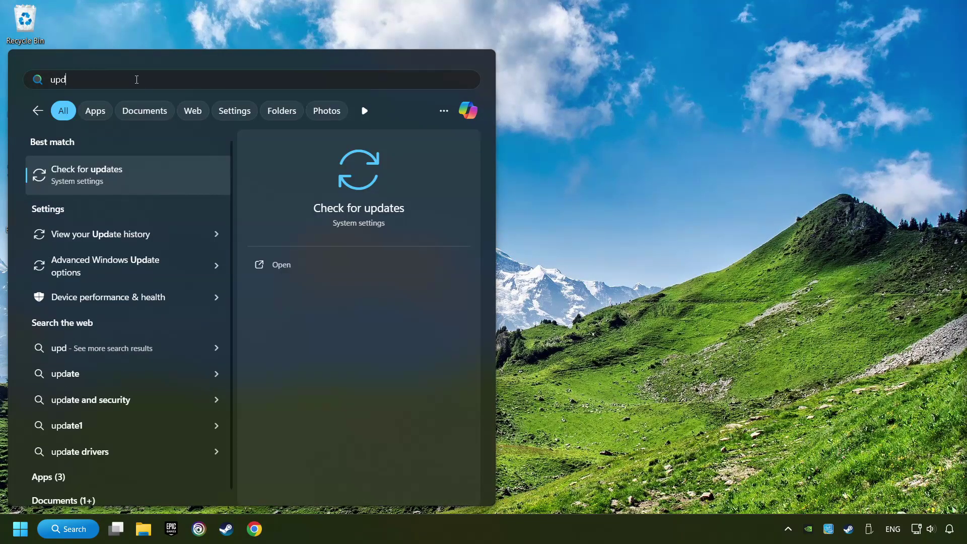
{"action": "type", "text": "ates"}
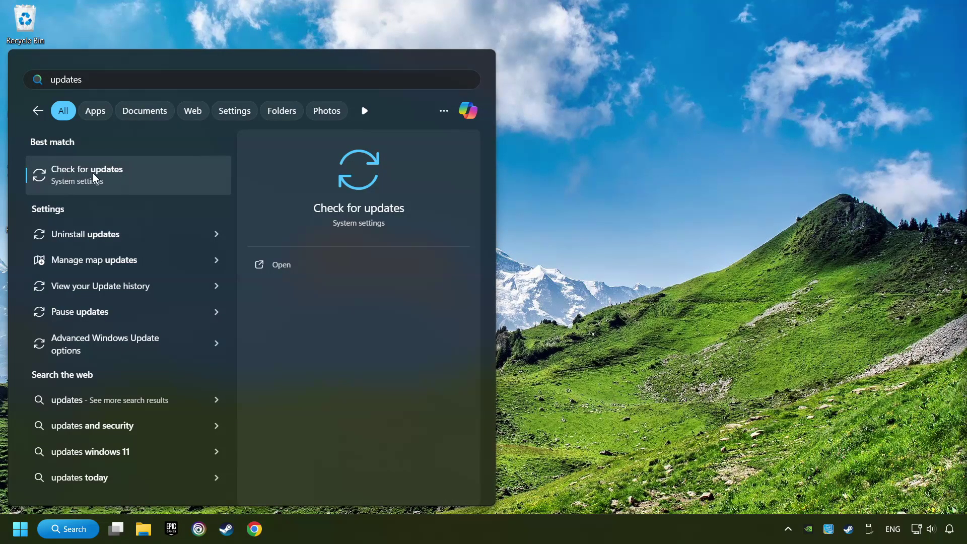
{"action": "left_click", "coordinate": [181, 175]}
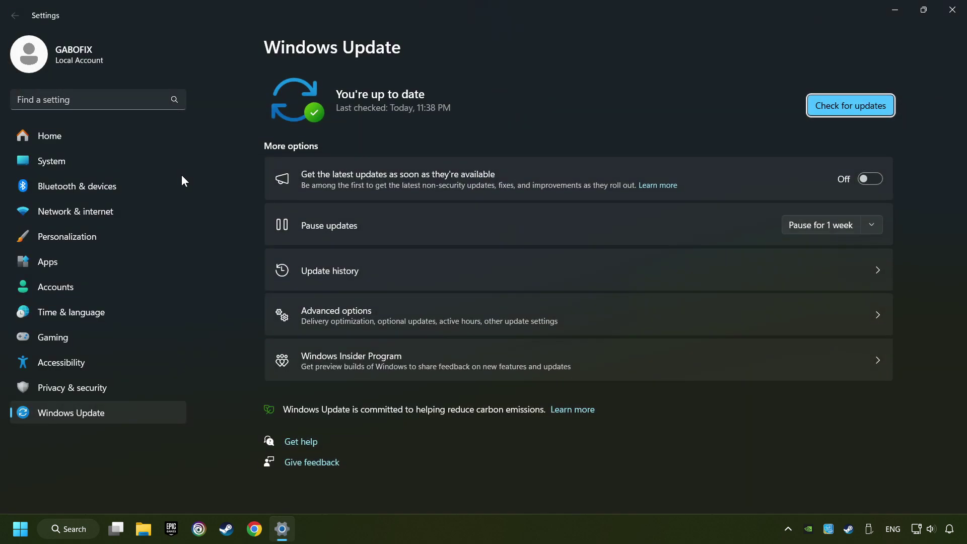
{"action": "left_click", "coordinate": [861, 109]}
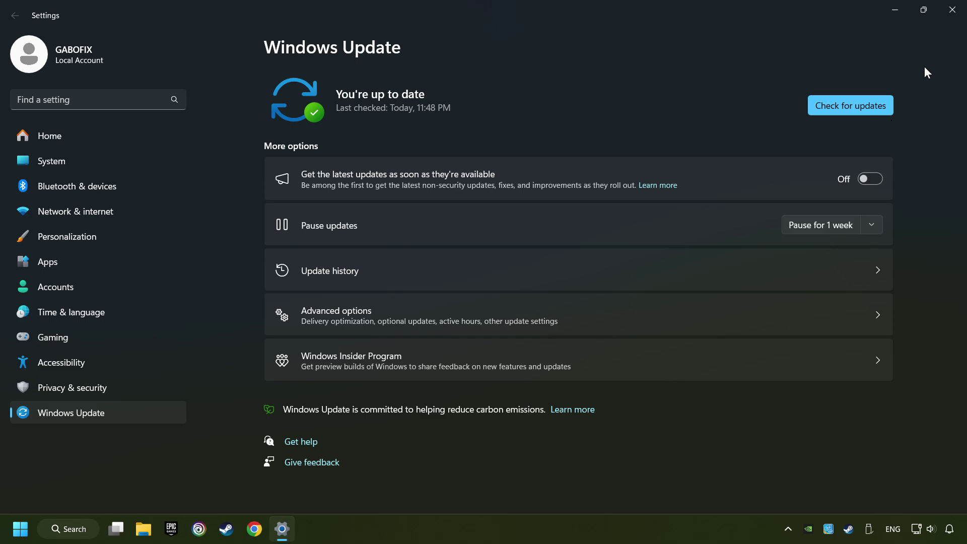
{"action": "left_click", "coordinate": [951, 10]}
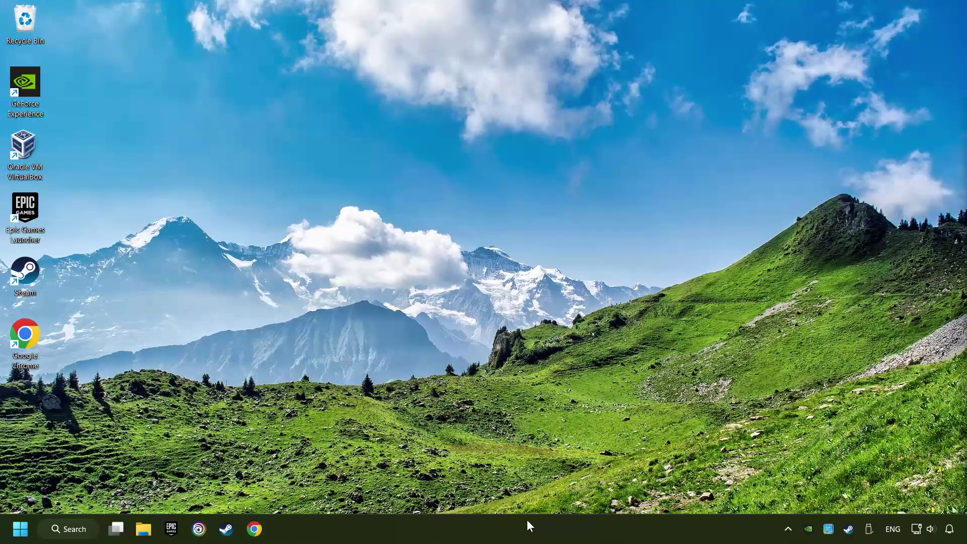
Step: Open Task Manager on the Startup apps page
{"action": "right_click", "coordinate": [477, 529]}
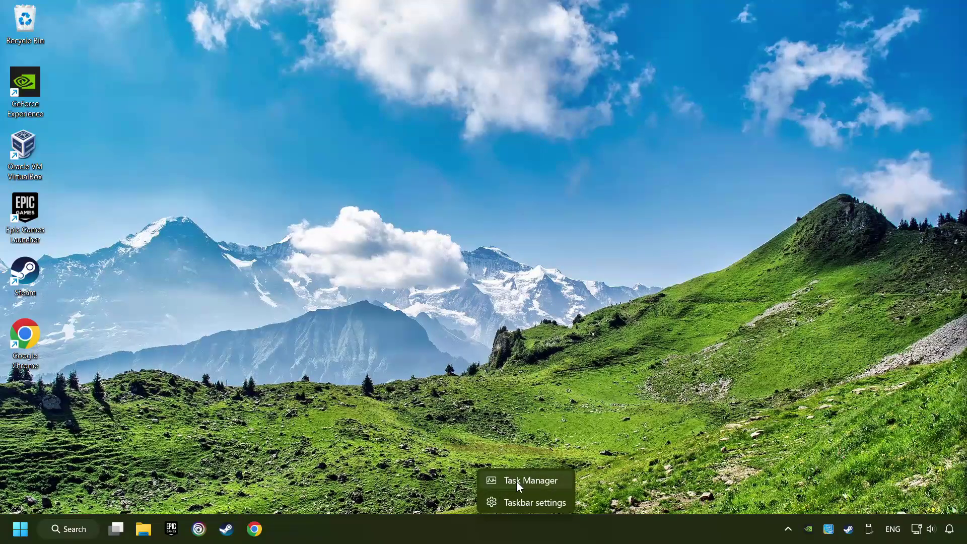
{"action": "left_click", "coordinate": [552, 481]}
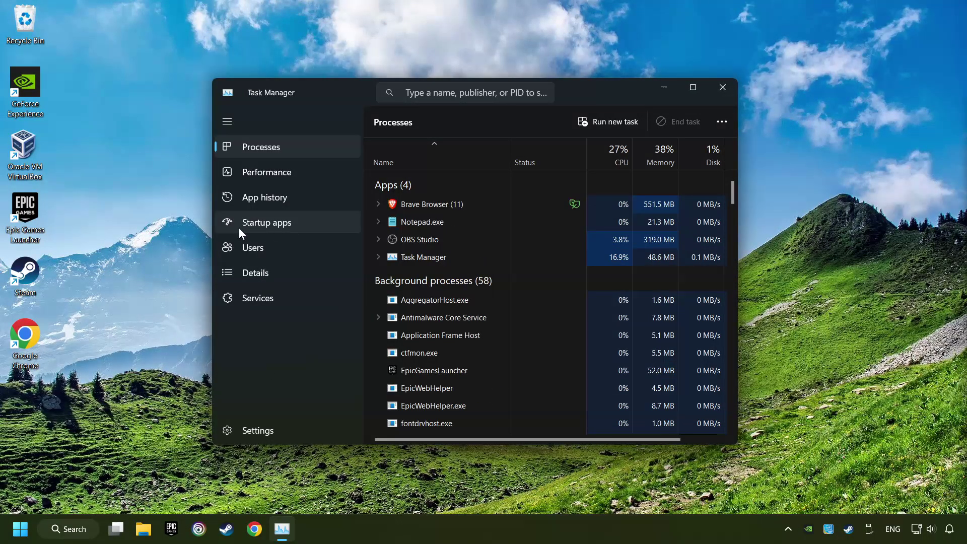
{"action": "left_click", "coordinate": [312, 223]}
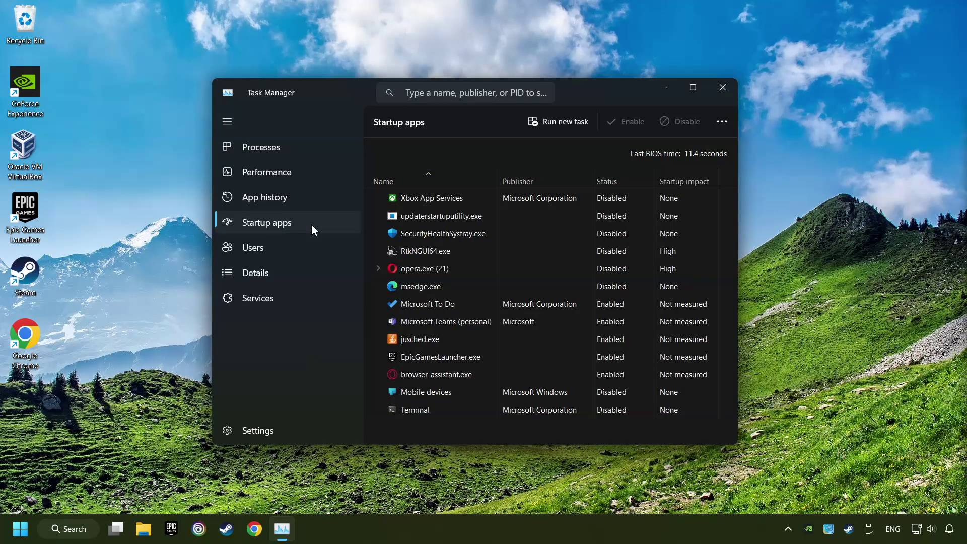
Step: Disable To Do, Teams, jusched.exe, EpicGamesLauncher.exe and browser_assistant.exe, then close Task Manager
{"action": "left_click", "coordinate": [525, 304]}
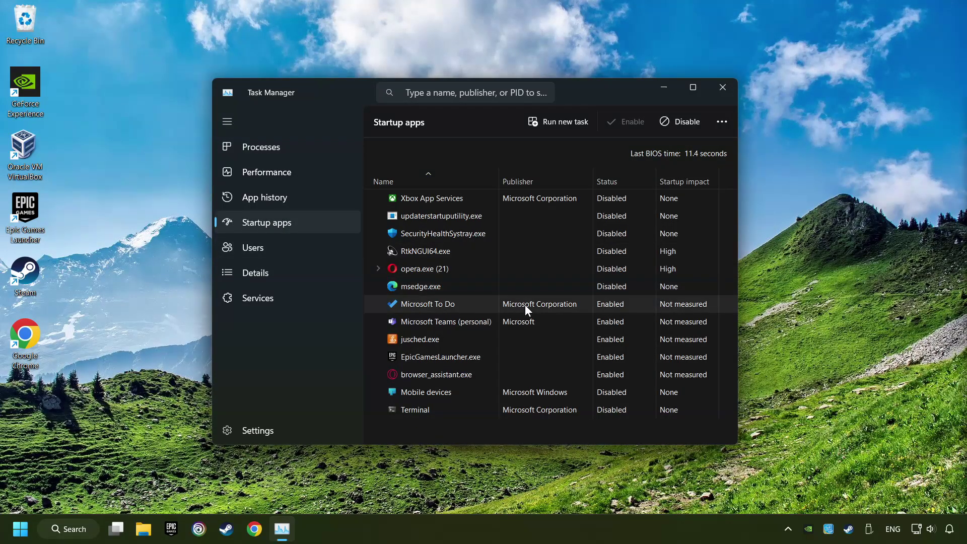
{"action": "left_click", "coordinate": [674, 129]}
{"action": "left_click", "coordinate": [618, 316]}
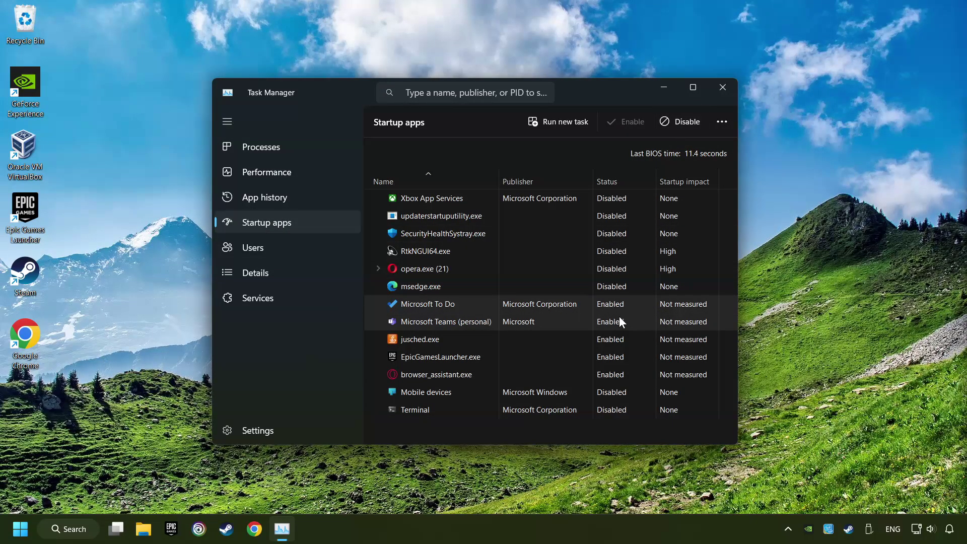
{"action": "left_click", "coordinate": [679, 126]}
{"action": "left_click", "coordinate": [641, 337]}
{"action": "left_click", "coordinate": [680, 130]}
{"action": "left_click", "coordinate": [633, 358]}
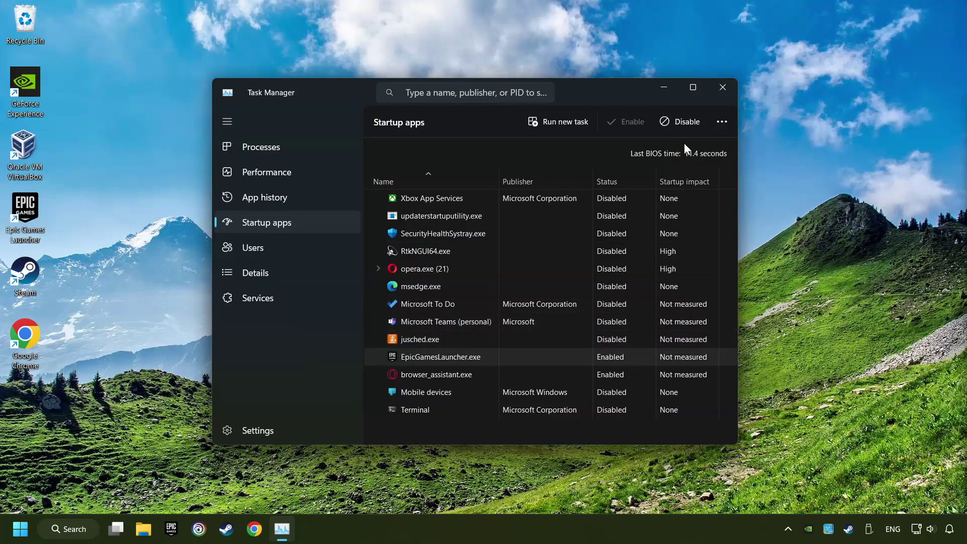
{"action": "left_click", "coordinate": [680, 130]}
{"action": "left_click", "coordinate": [650, 374]}
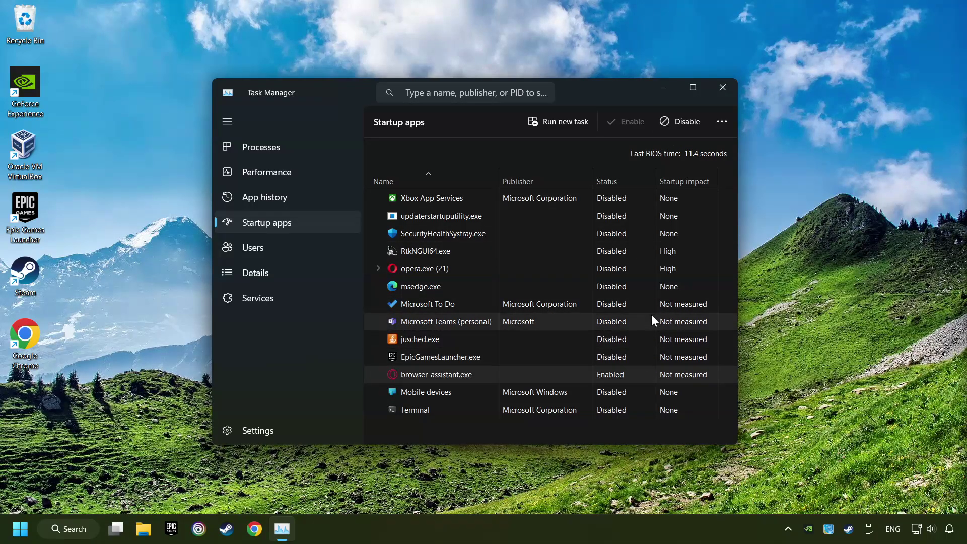
{"action": "left_click", "coordinate": [679, 125]}
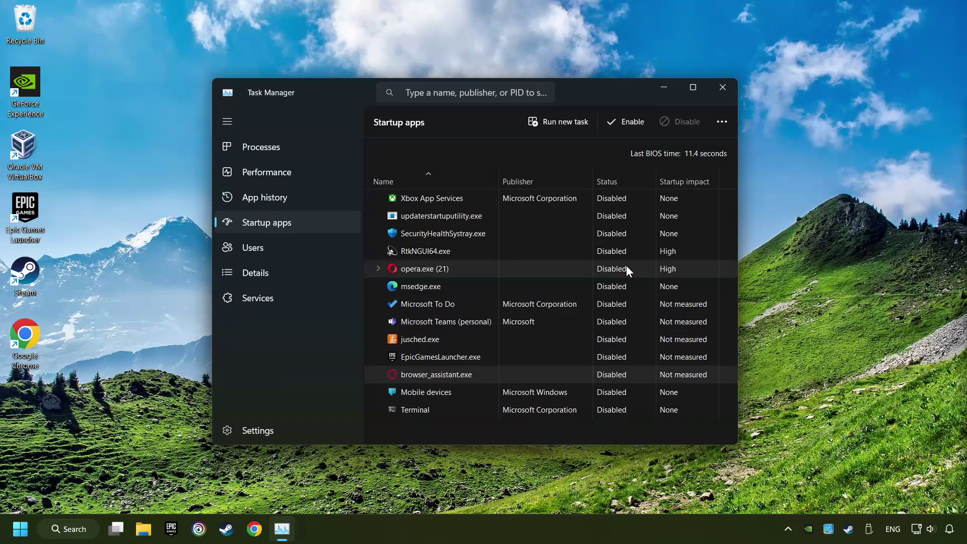
{"action": "left_click", "coordinate": [719, 86]}
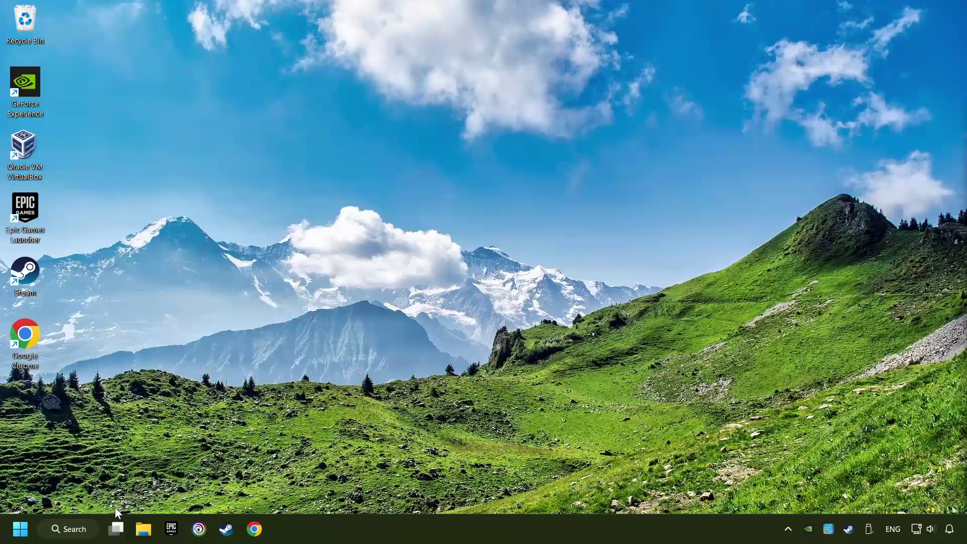
Step: Go to Virus & threat protection > Manage settings > exclusions in Windows Security, then close it
{"action": "left_click", "coordinate": [70, 529]}
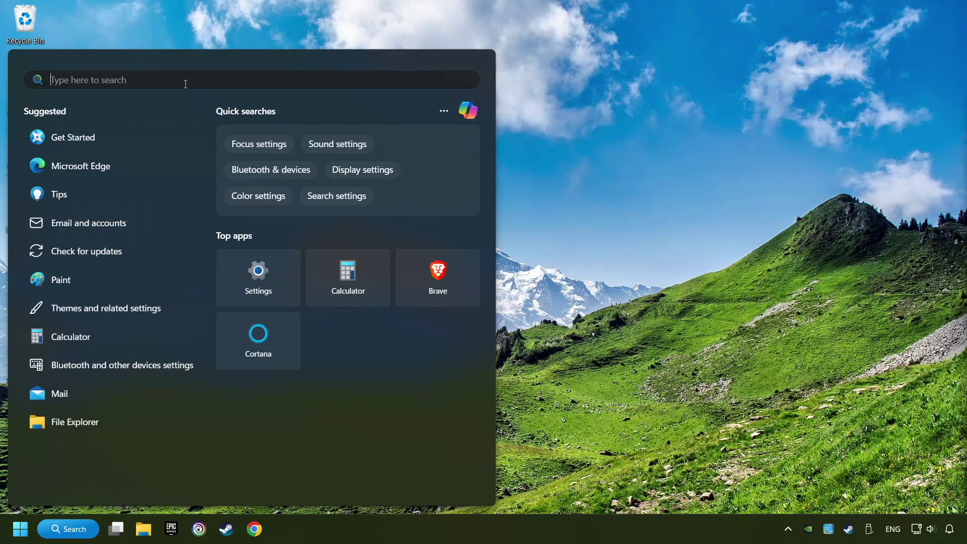
{"action": "type", "text": "windows se"}
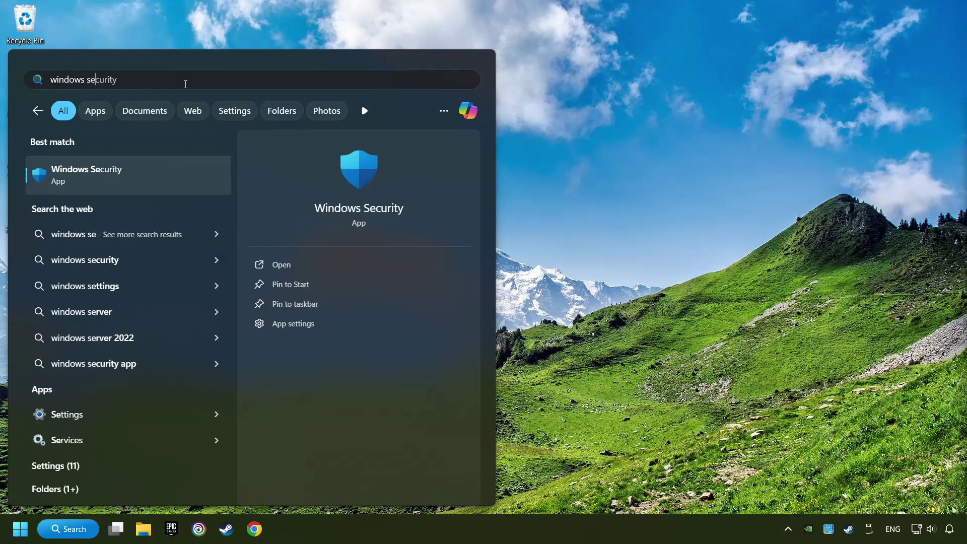
{"action": "type", "text": "curity"}
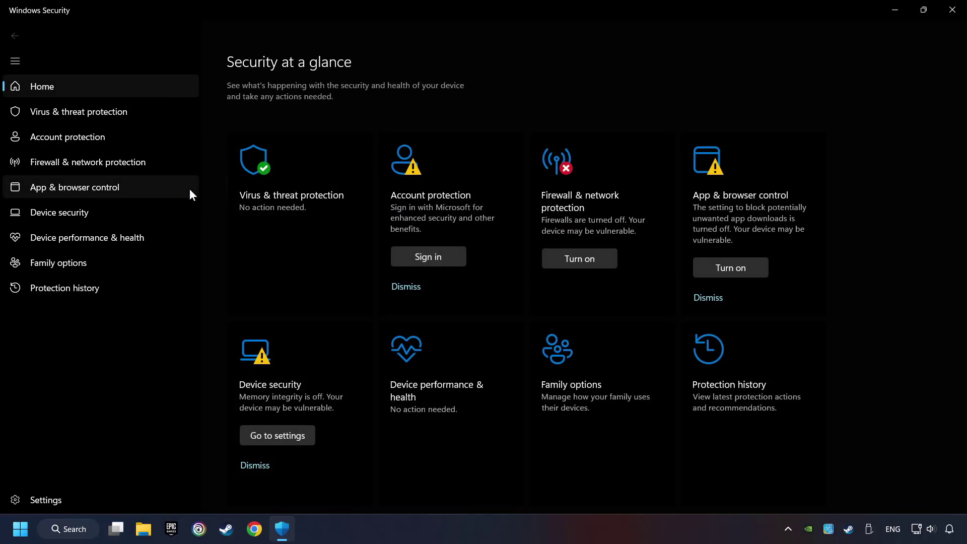
{"action": "left_click", "coordinate": [314, 217]}
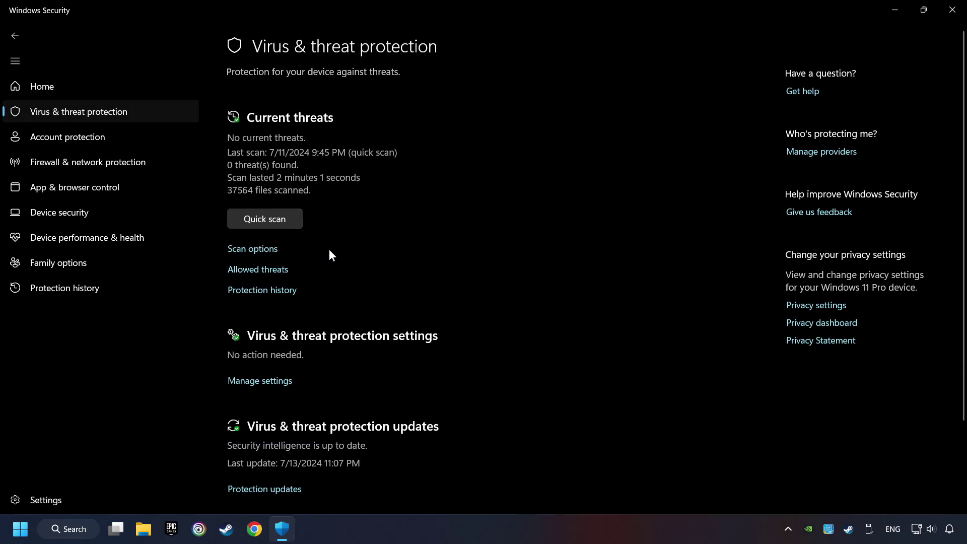
{"action": "scroll", "coordinate": [328, 250], "scroll_direction": "down", "scroll_amount": 1}
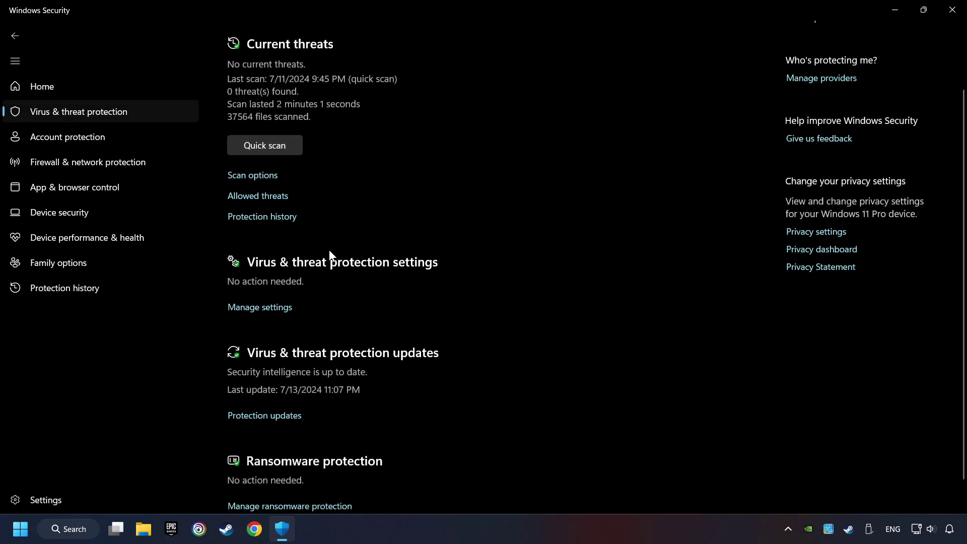
{"action": "left_click", "coordinate": [284, 312]}
{"action": "scroll", "coordinate": [282, 308], "scroll_direction": "down", "scroll_amount": 1}
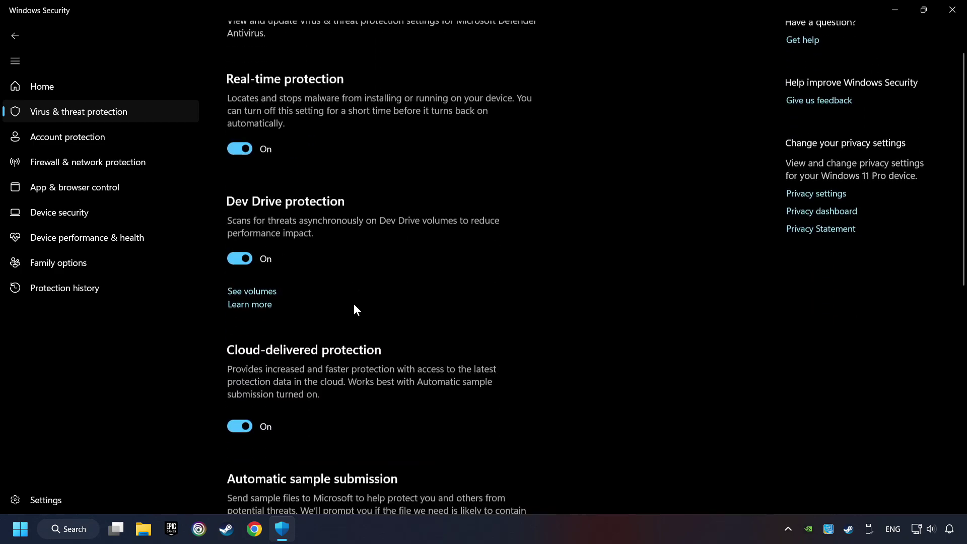
{"action": "scroll", "coordinate": [356, 308], "scroll_direction": "down", "scroll_amount": 6}
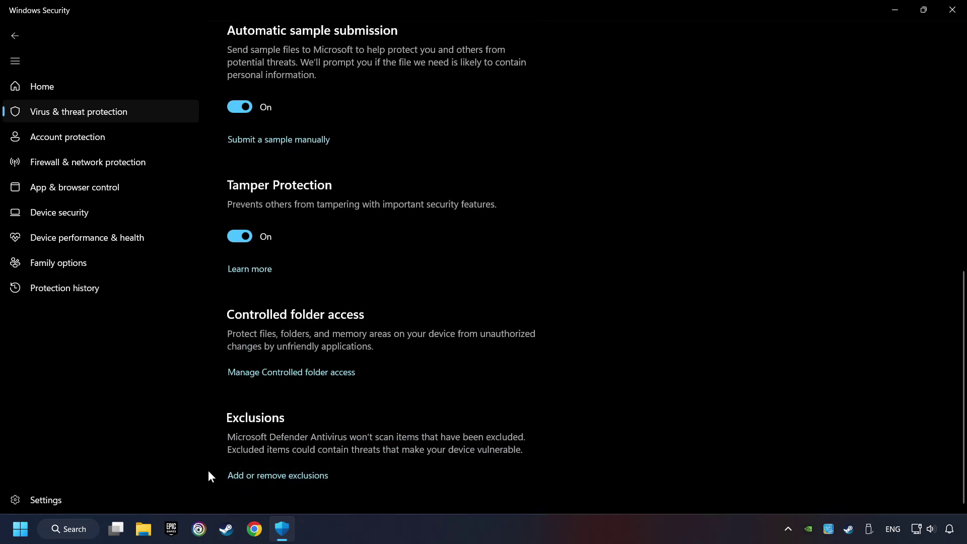
{"action": "left_click", "coordinate": [284, 477]}
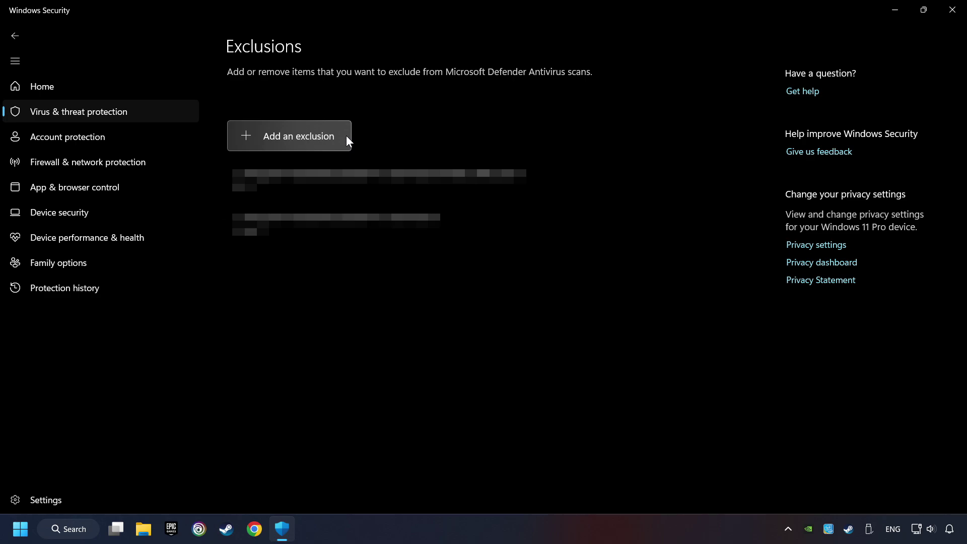
{"action": "left_click", "coordinate": [951, 17]}
Step: Search for cmd and launch Command Prompt with Run as administrator
{"action": "left_click", "coordinate": [71, 529]}
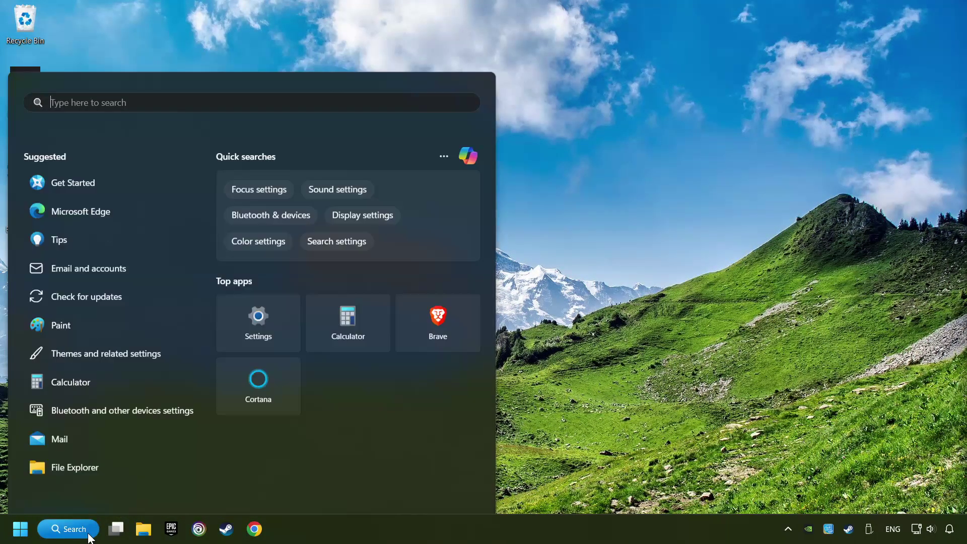
{"action": "type", "text": "cm"}
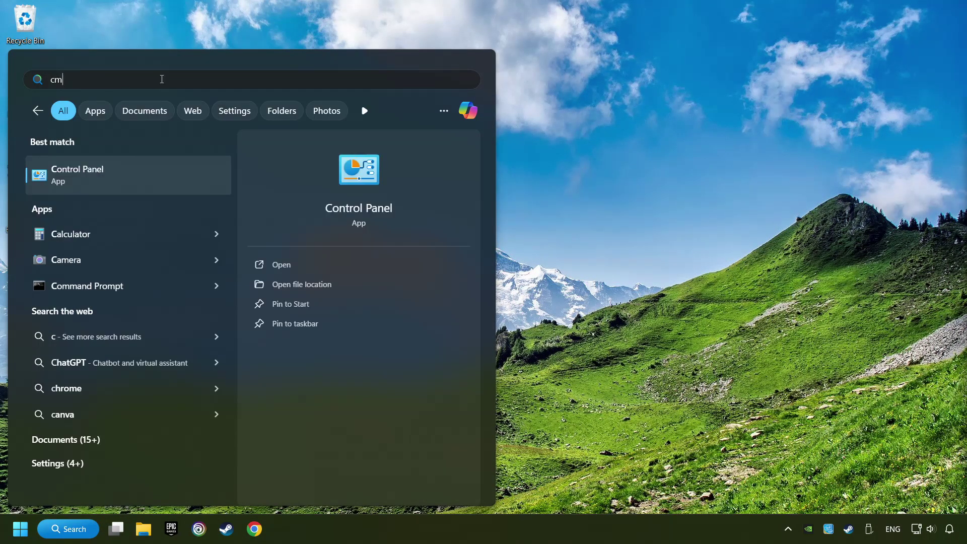
{"action": "type", "text": "d"}
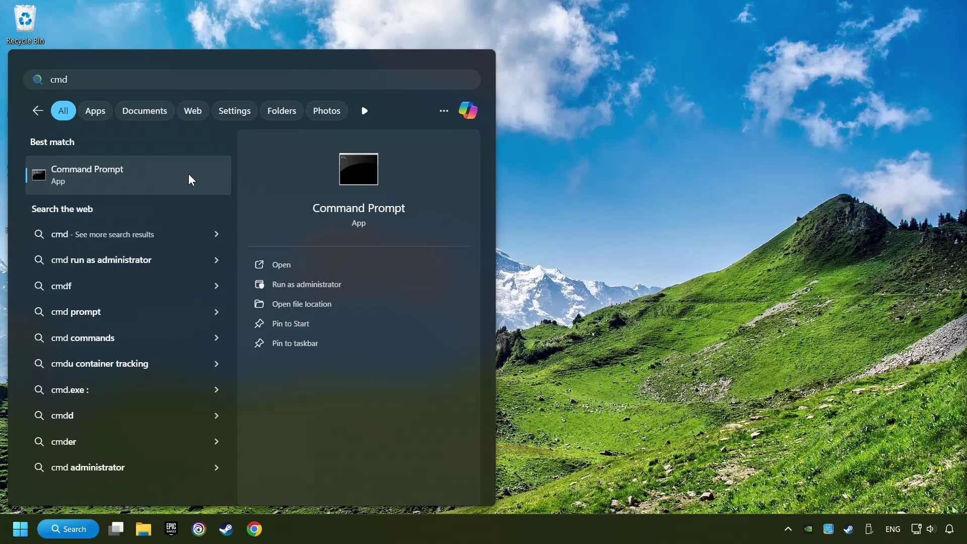
{"action": "right_click", "coordinate": [189, 178]}
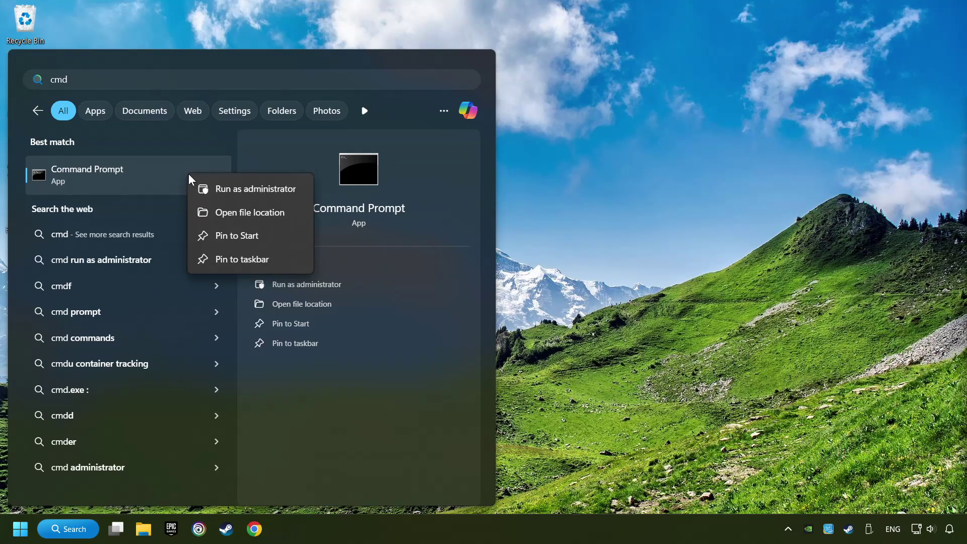
{"action": "left_click", "coordinate": [243, 187]}
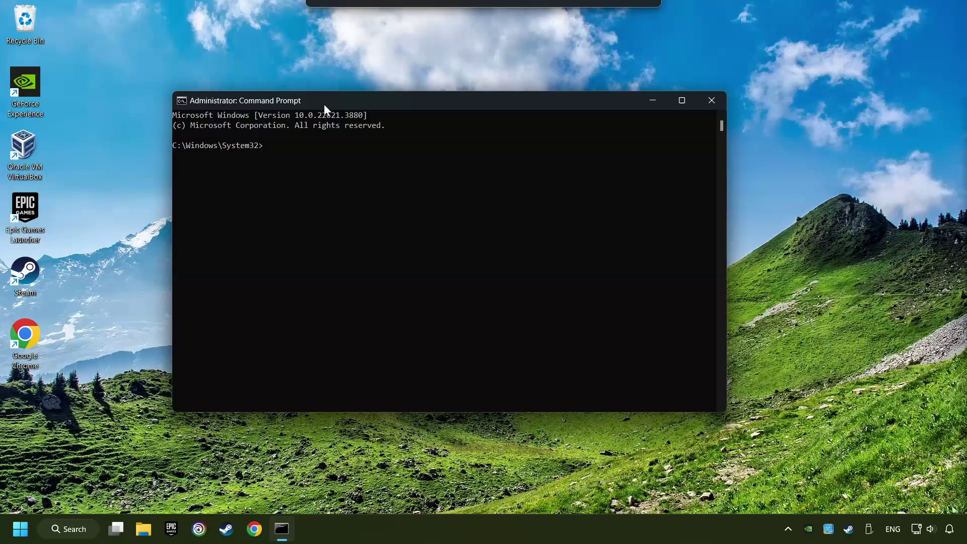
Step: Run sfc /scannow at the administrator prompt to begin the system scan
{"action": "left_click_drag", "start_coordinate": [236, 99], "coordinate": [347, 106]}
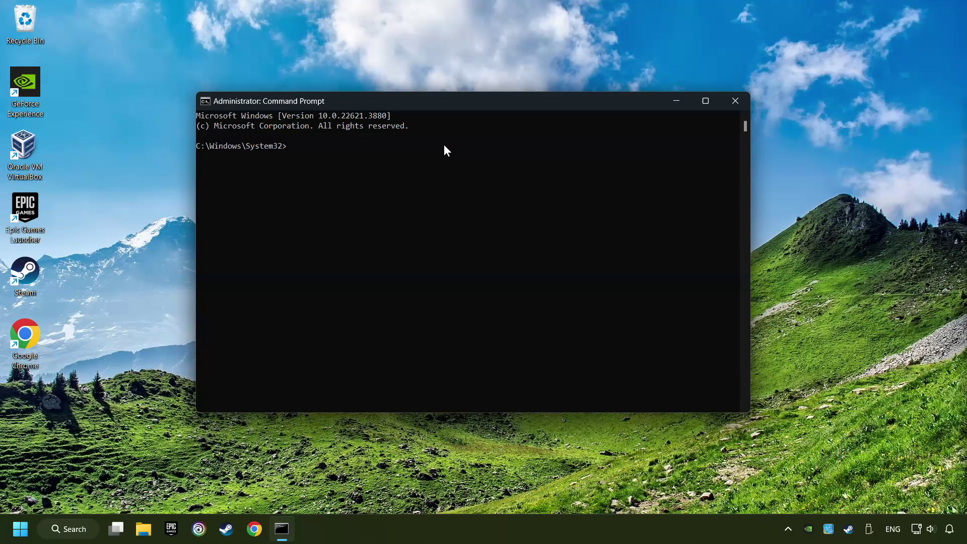
{"action": "type", "text": "sfc /"}
{"action": "type", "text": "scannow"}
{"action": "key", "text": "Return"}
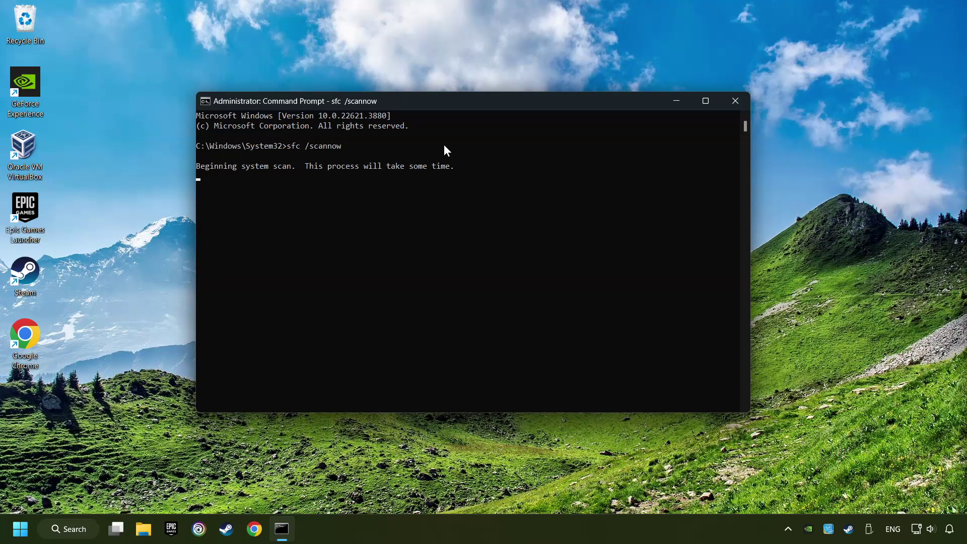